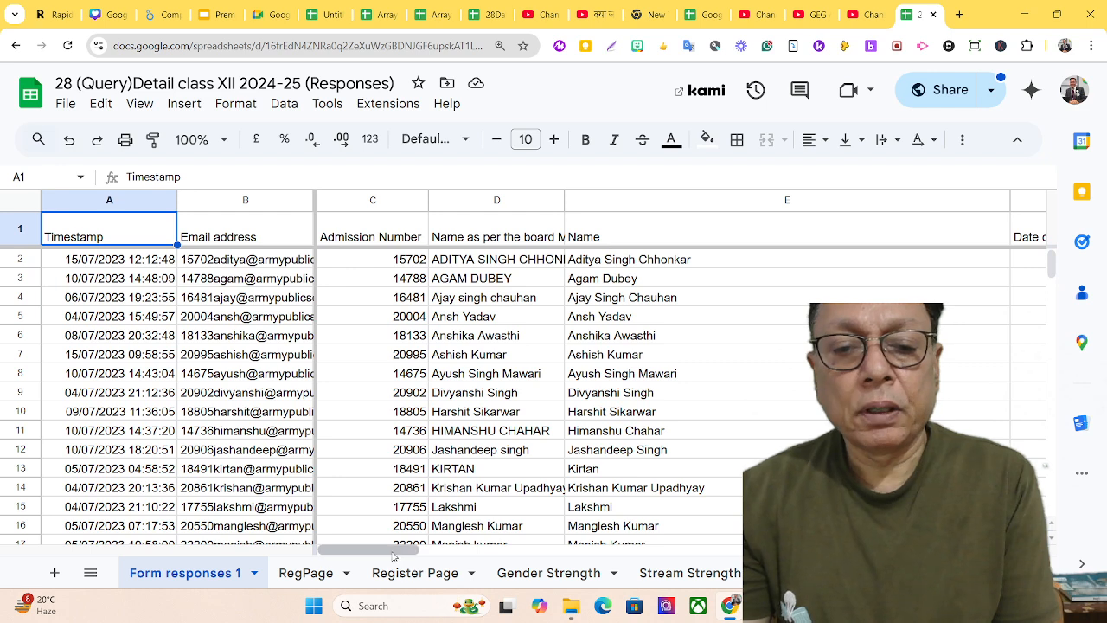
{"action": "left_click_drag", "start_coordinate": [394, 550], "coordinate": [363, 551]}
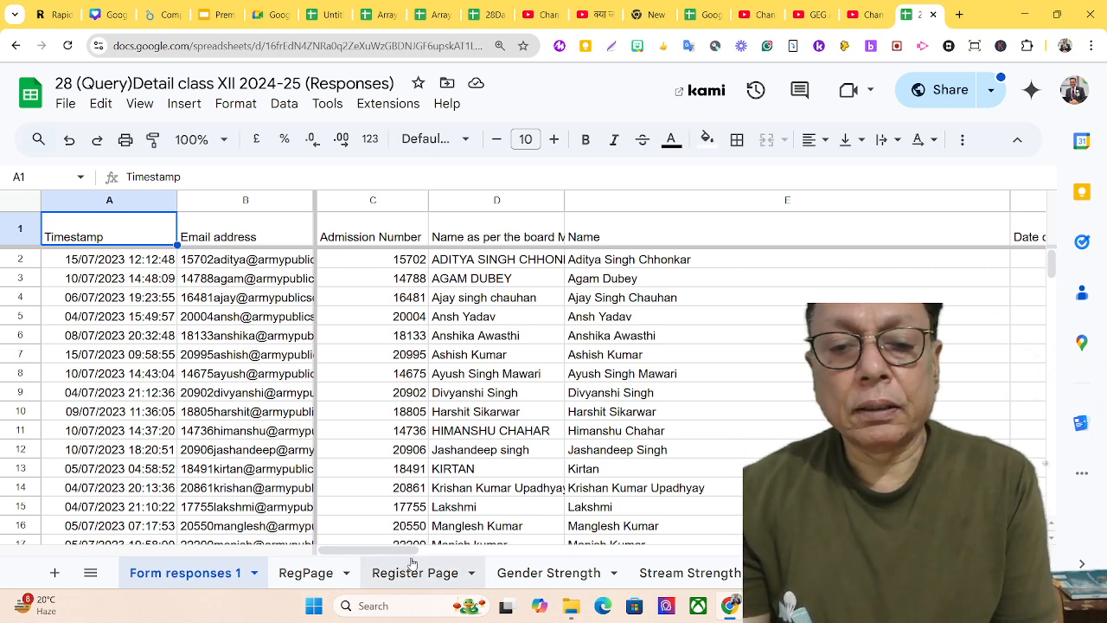
{"action": "mouse_move", "coordinate": [400, 554]}
{"action": "left_mouse_down"}
{"action": "mouse_move", "coordinate": [567, 556]}
{"action": "mouse_move", "coordinate": [402, 556]}
{"action": "left_mouse_up"}
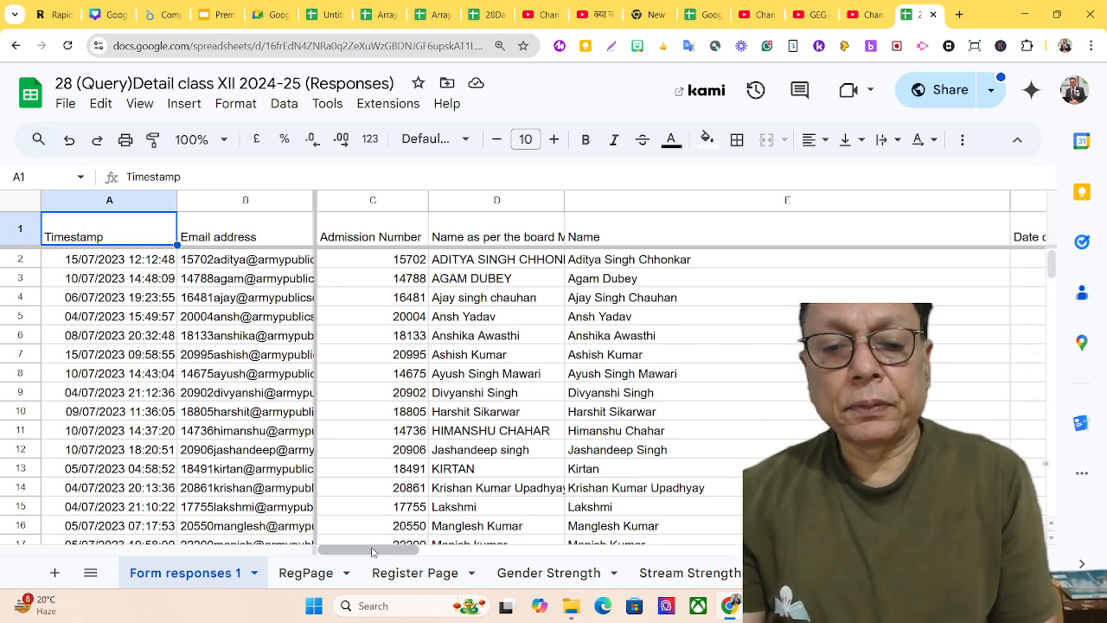
{"action": "left_click_drag", "start_coordinate": [372, 550], "coordinate": [448, 552]}
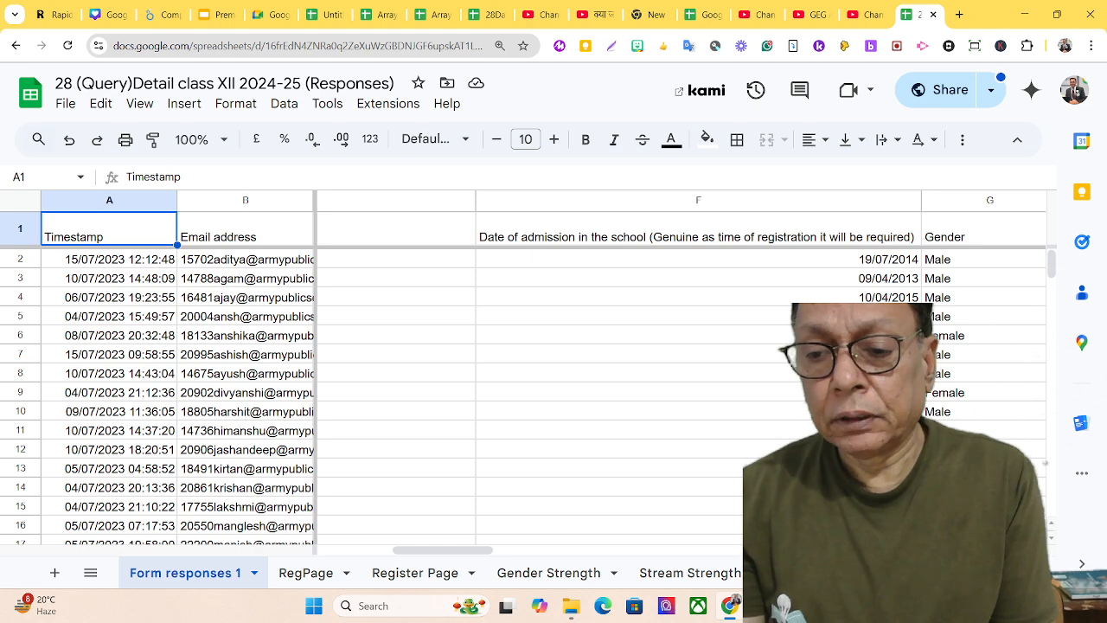
Step: Delete the QUERY formula from cell A1 of the Demo sheet
{"action": "left_click", "coordinate": [1033, 572]}
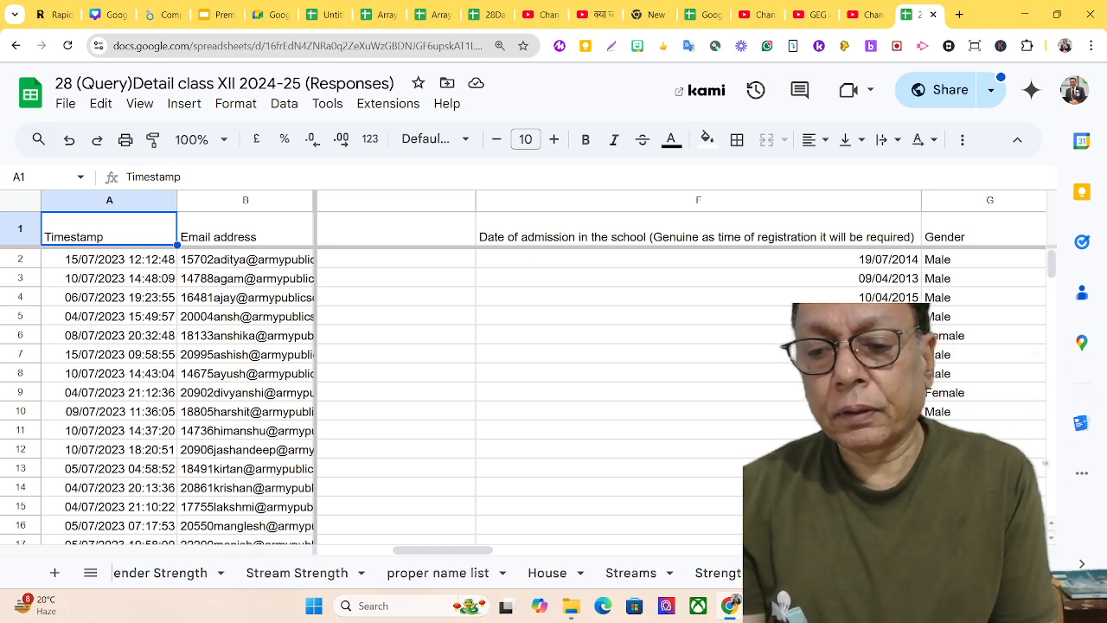
{"action": "left_click", "coordinate": [873, 573]}
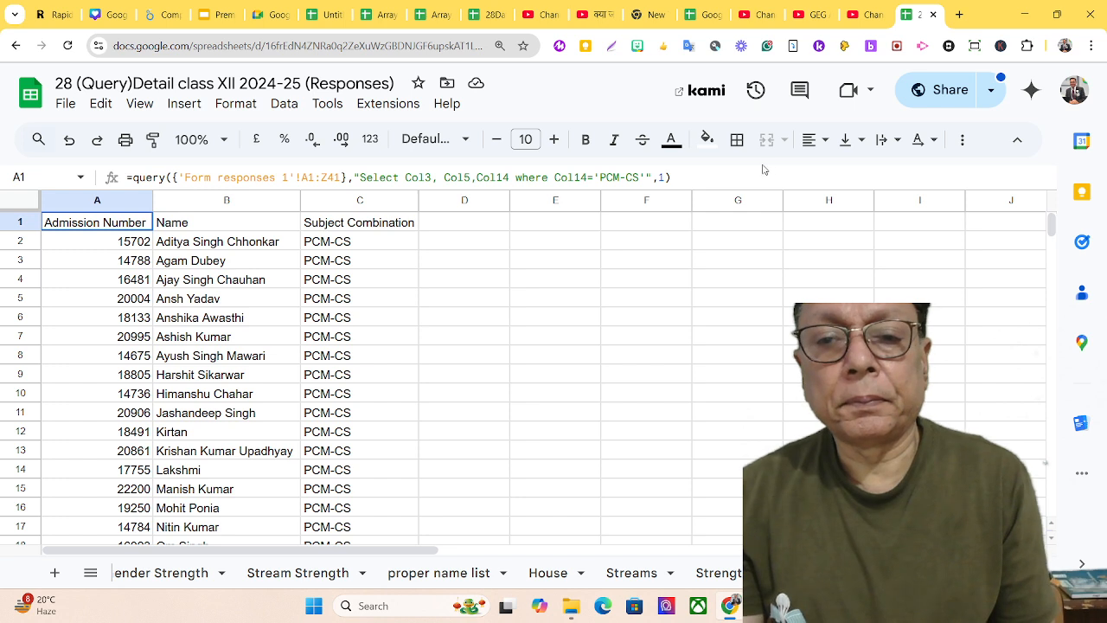
{"action": "left_click_drag", "start_coordinate": [671, 177], "coordinate": [159, 178]}
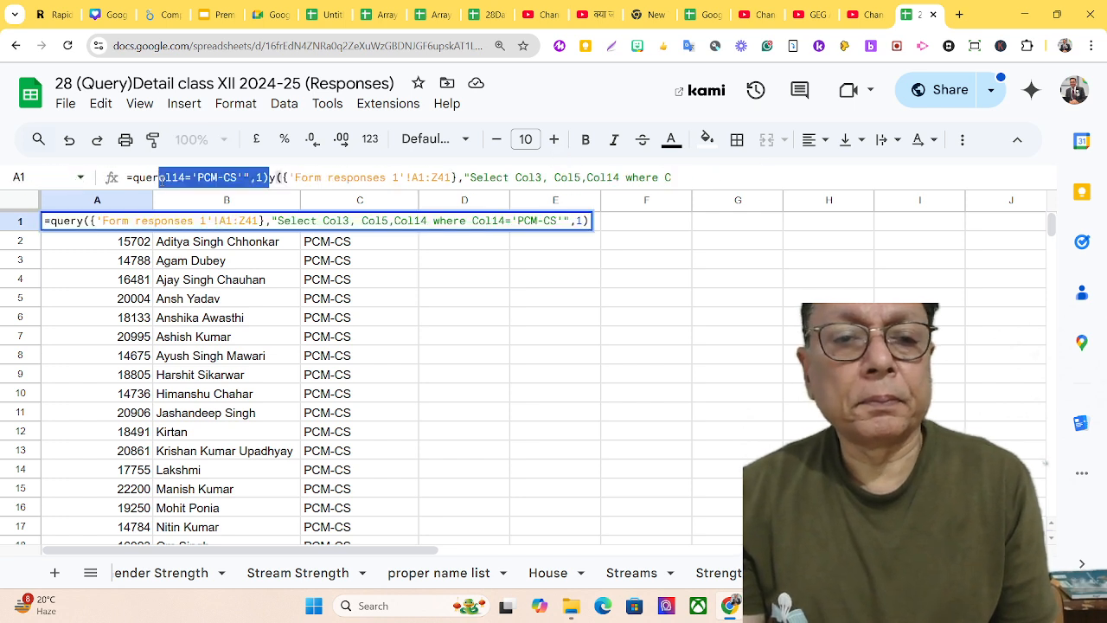
{"action": "key", "text": "Delete"}
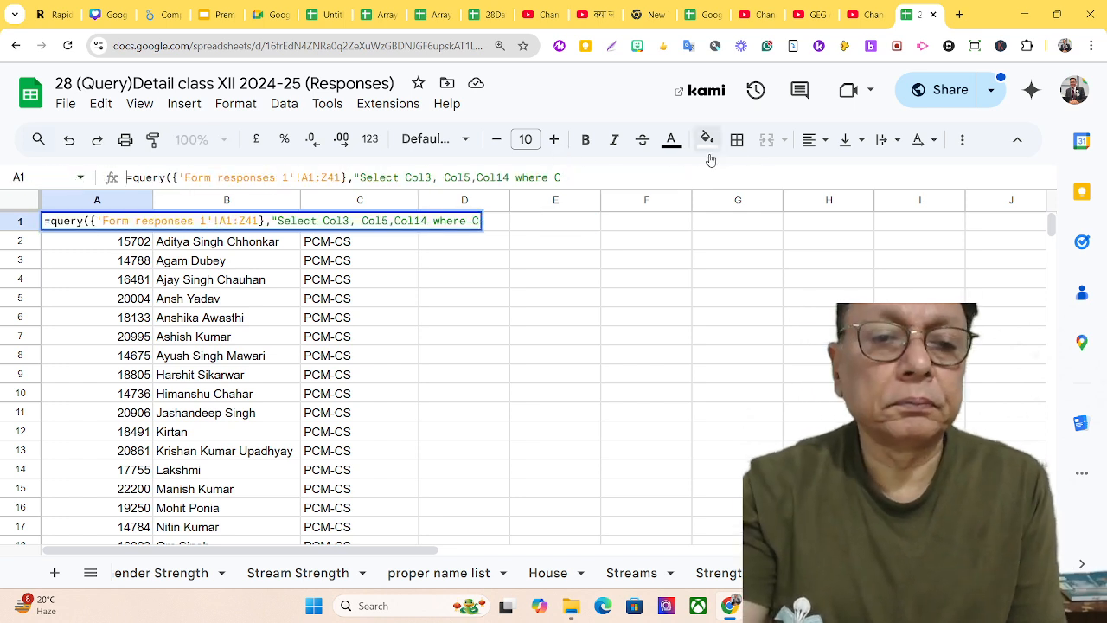
{"action": "left_click", "coordinate": [815, 181]}
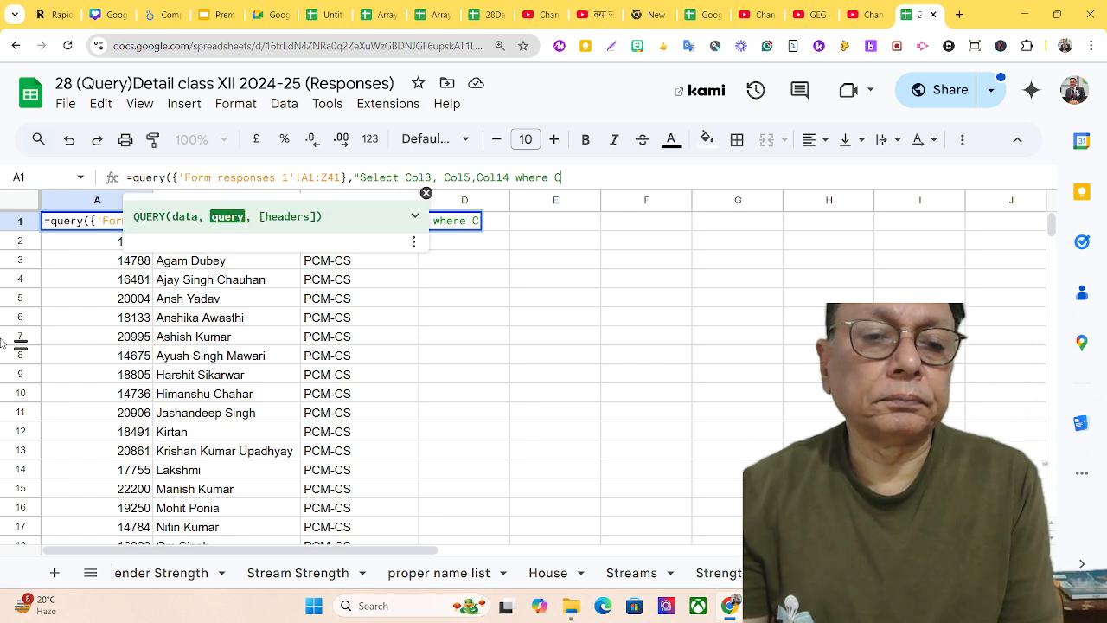
{"action": "left_click", "coordinate": [52, 221]}
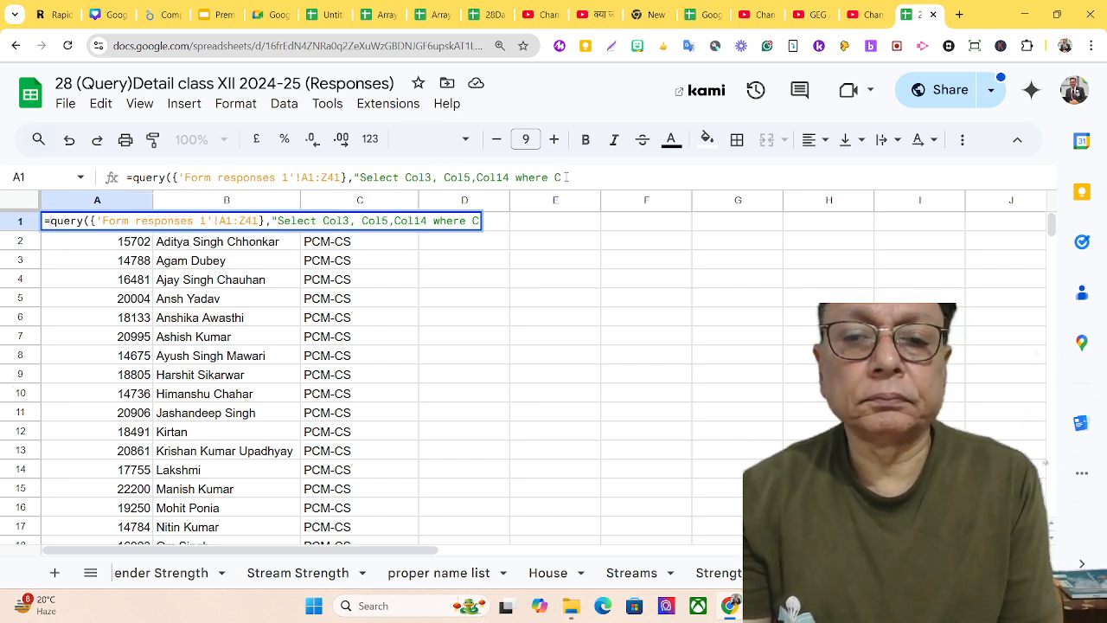
{"action": "left_click_drag", "start_coordinate": [566, 177], "coordinate": [23, 129]}
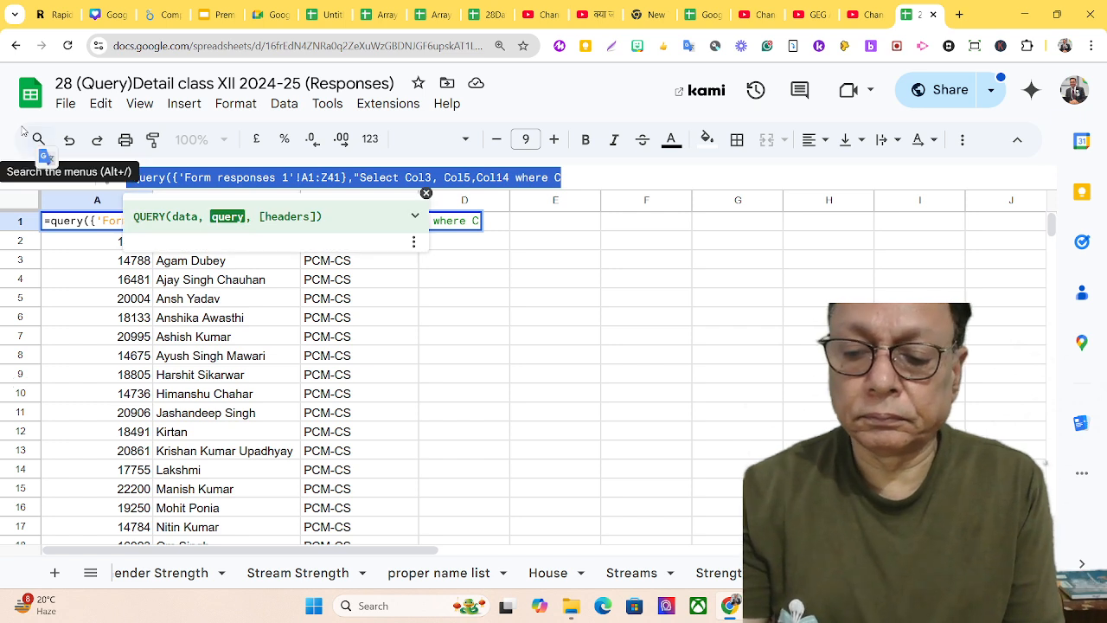
{"action": "key", "text": "BackSpace"}
{"action": "key", "text": "Return"}
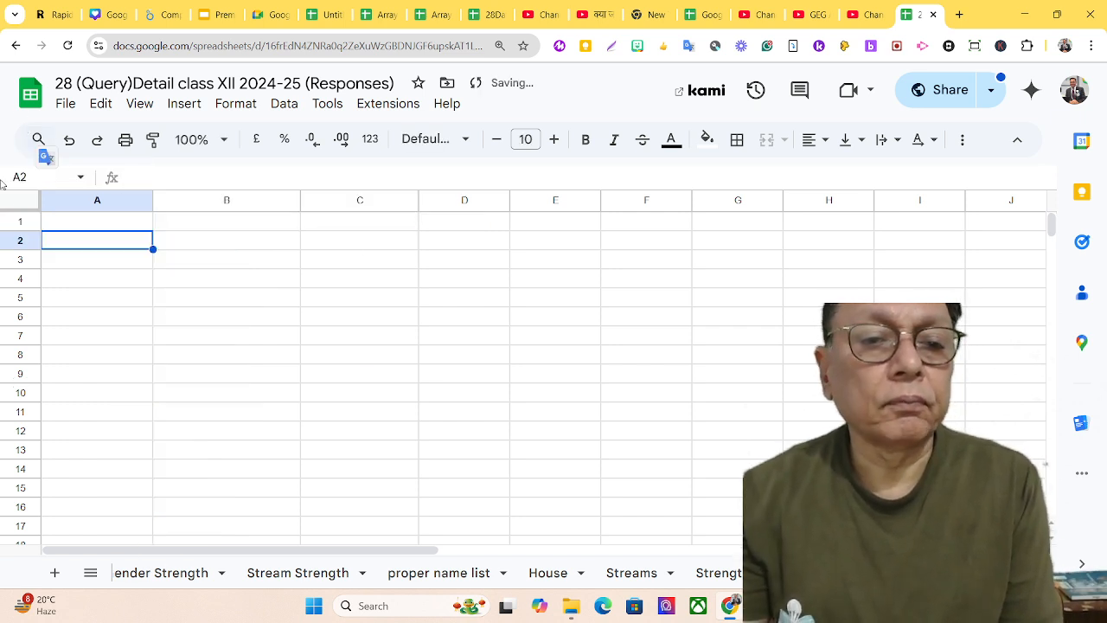
{"action": "left_click", "coordinate": [71, 230]}
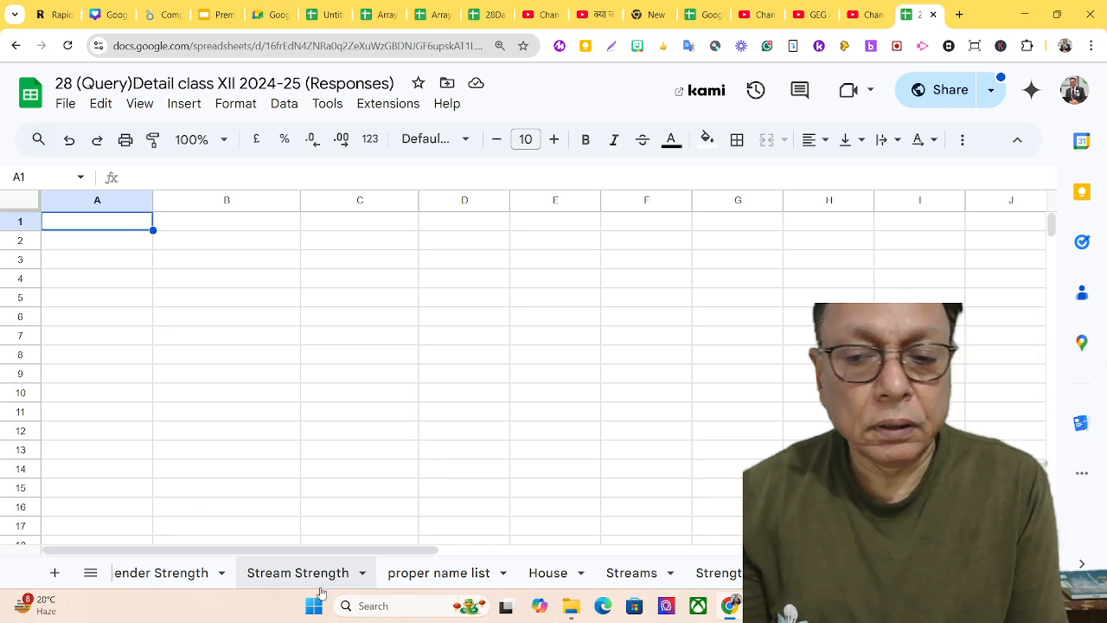
Step: Examine the student record columns on the Register Page sheet, including Stream
{"action": "scroll", "coordinate": [631, 572], "scroll_direction": "up", "scroll_amount": 5}
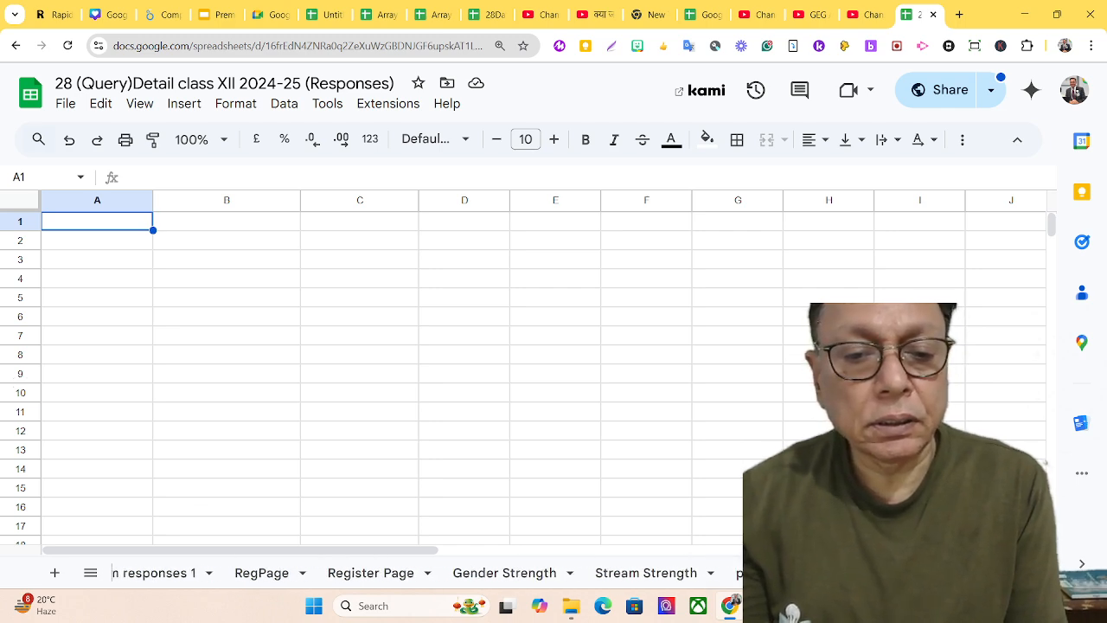
{"action": "left_click", "coordinate": [355, 581]}
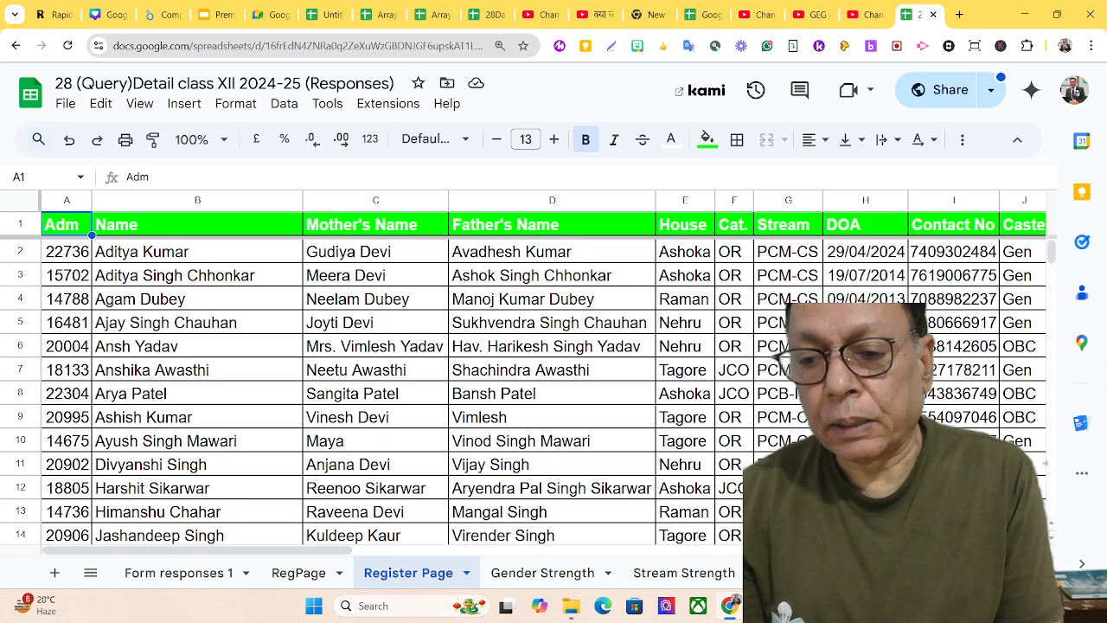
{"action": "scroll", "coordinate": [389, 572], "scroll_direction": "right", "scroll_amount": 3}
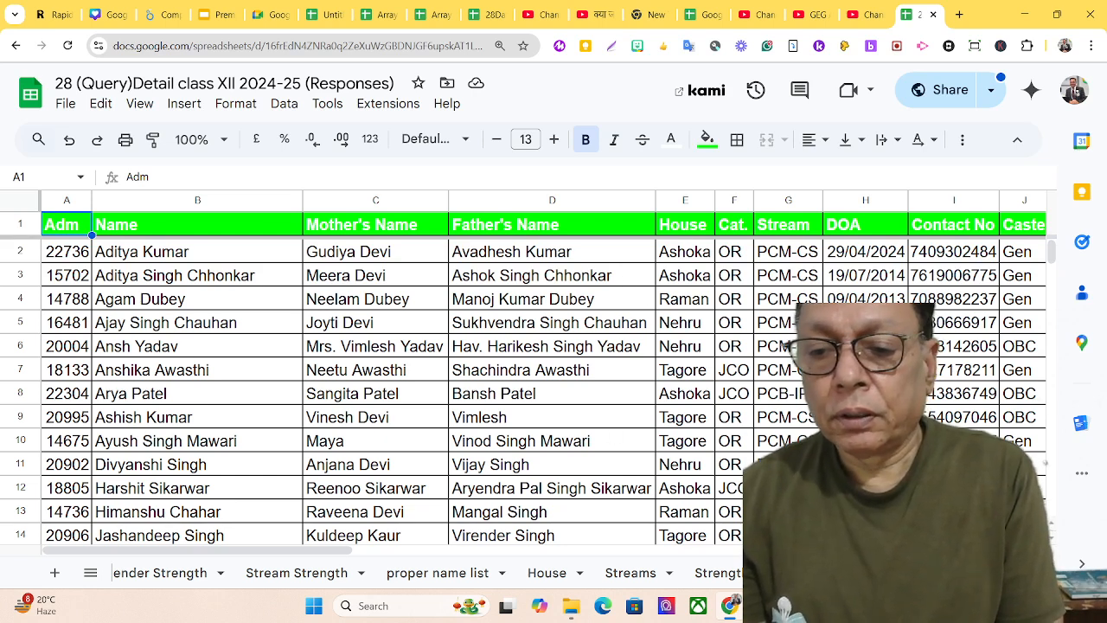
Step: In cell A1 of the Demo sheet, start a FILTER formula with {'Register Page'!A1:G41} as its range
{"action": "left_click", "coordinate": [813, 573]}
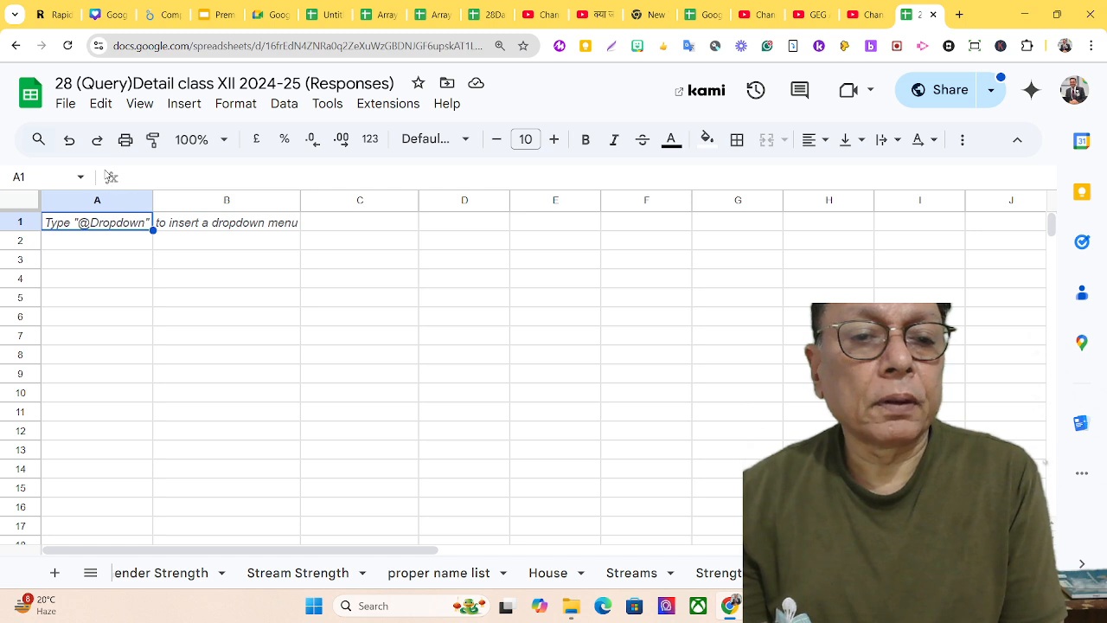
{"action": "type", "text": "="}
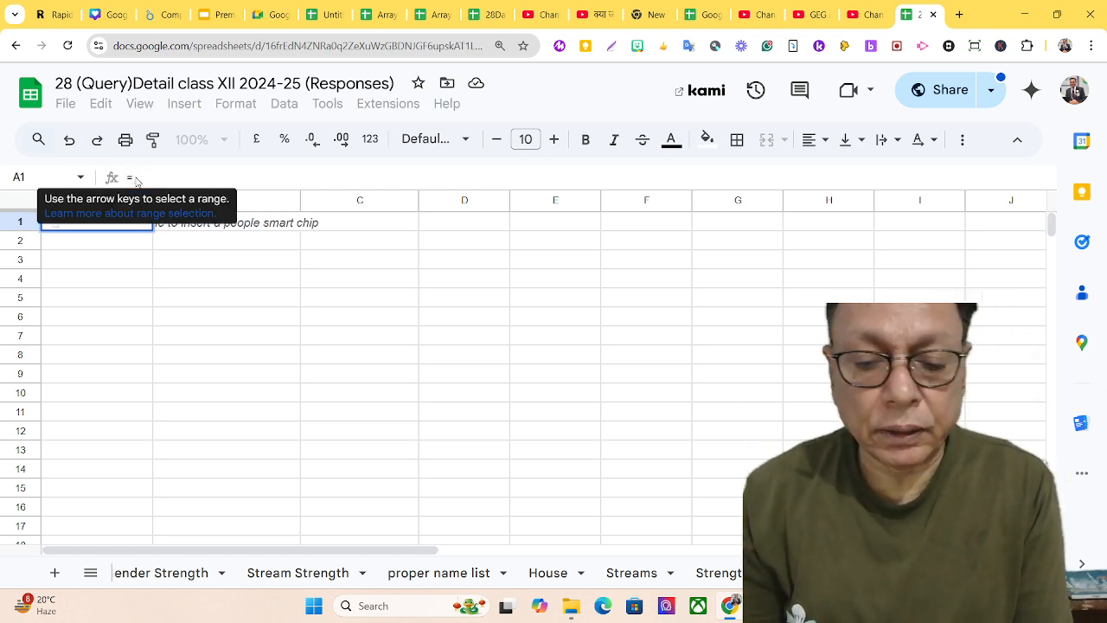
{"action": "type", "text": "filter"}
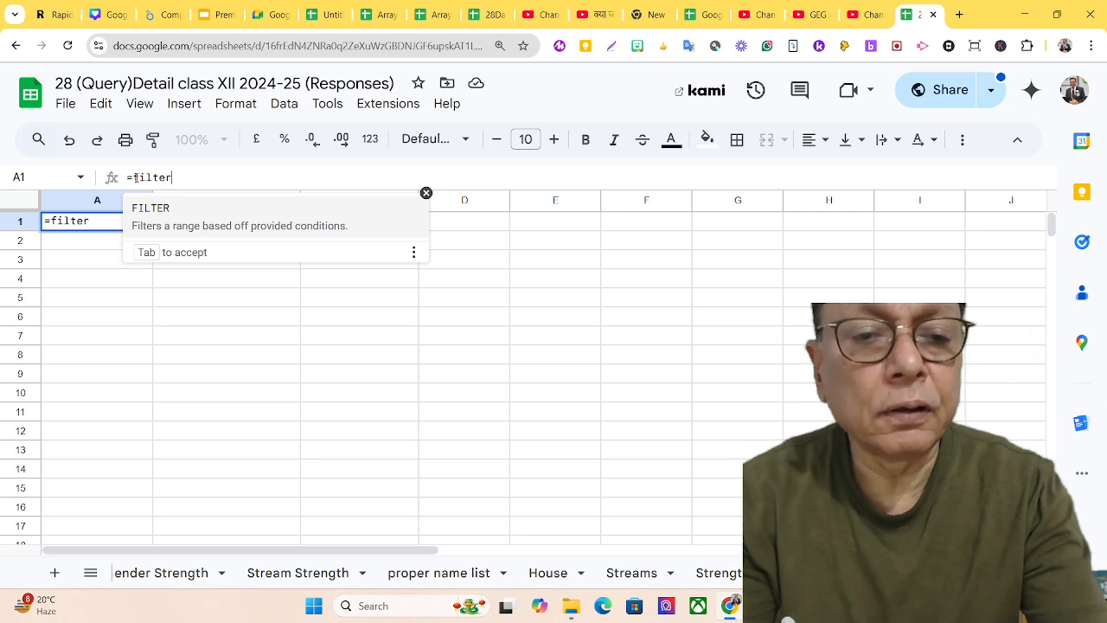
{"action": "key", "text": "Tab"}
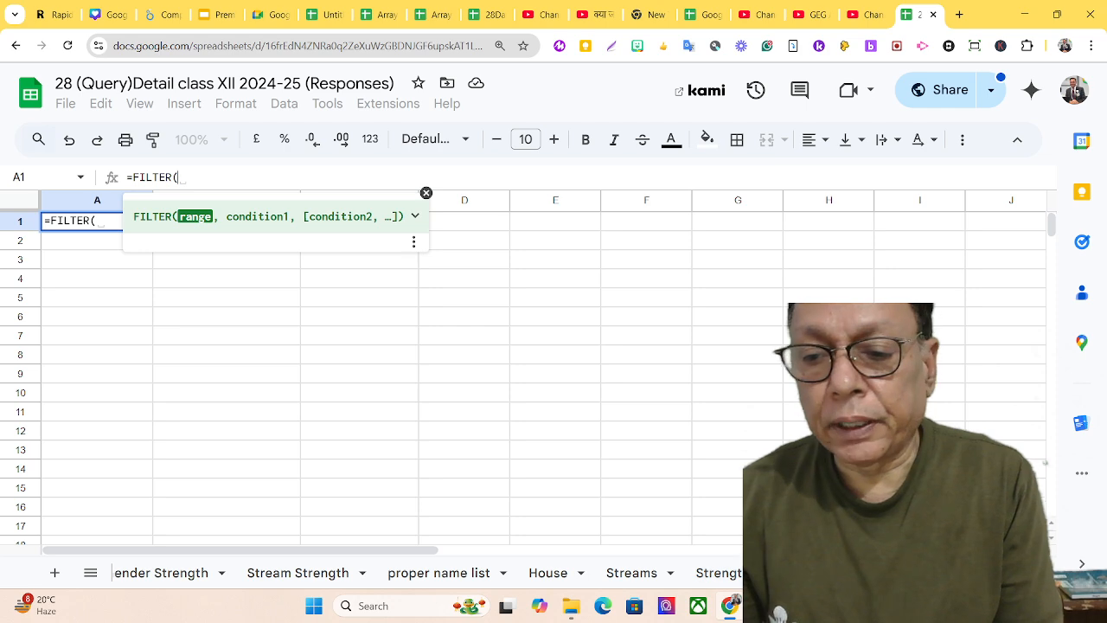
{"action": "scroll", "coordinate": [346, 574], "scroll_direction": "left", "scroll_amount": 3}
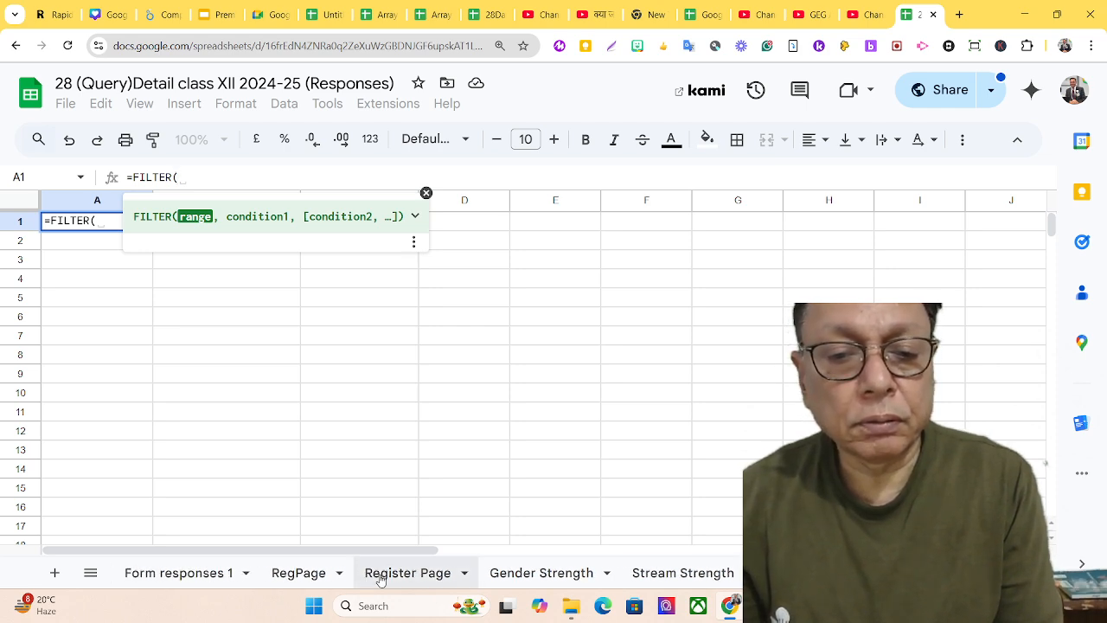
{"action": "left_click", "coordinate": [429, 576]}
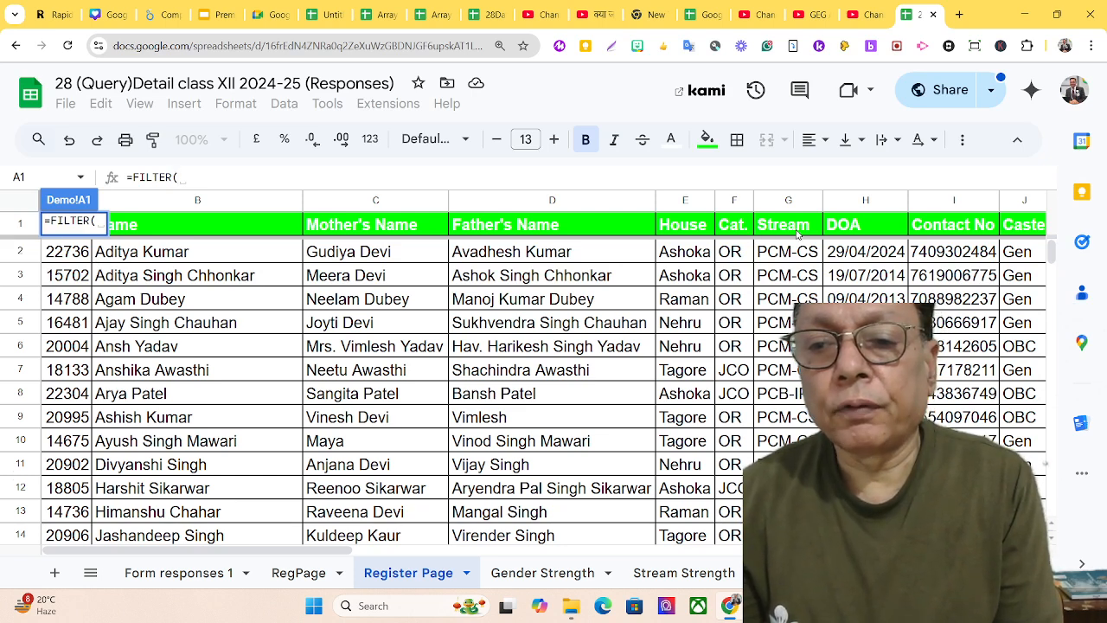
{"action": "left_click_drag", "start_coordinate": [795, 232], "coordinate": [58, 301]}
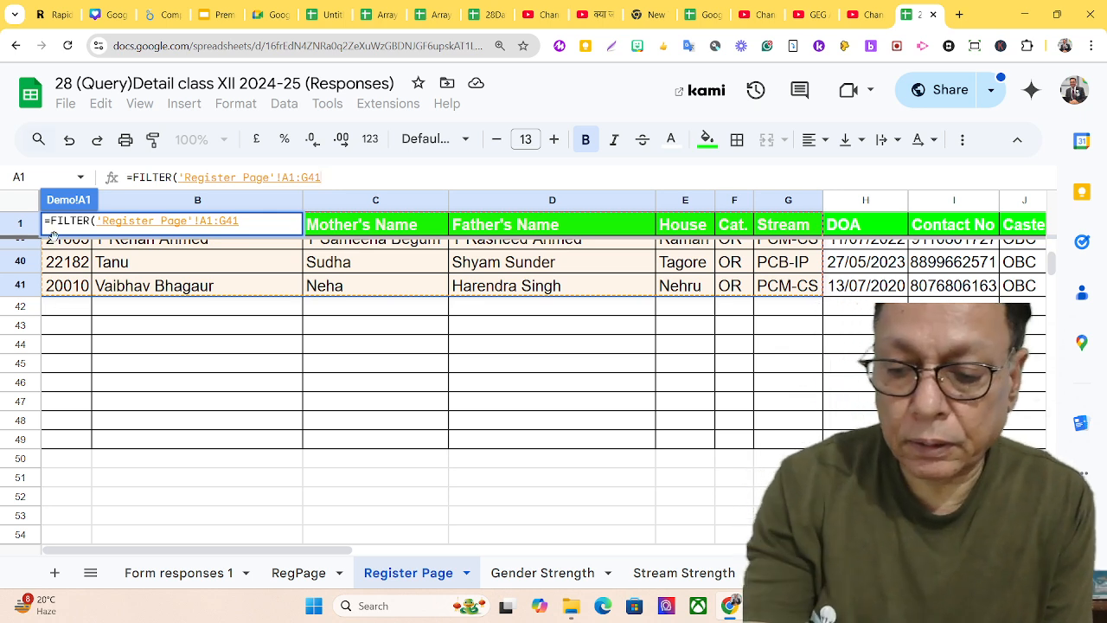
{"action": "type", "text": "}"}
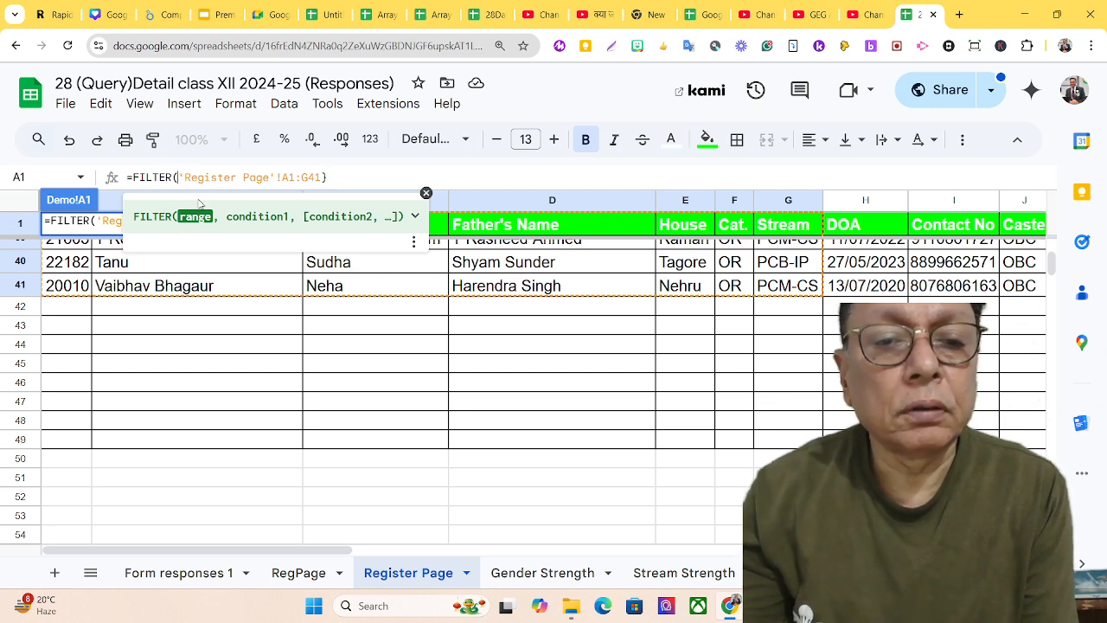
{"action": "type", "text": "{"}
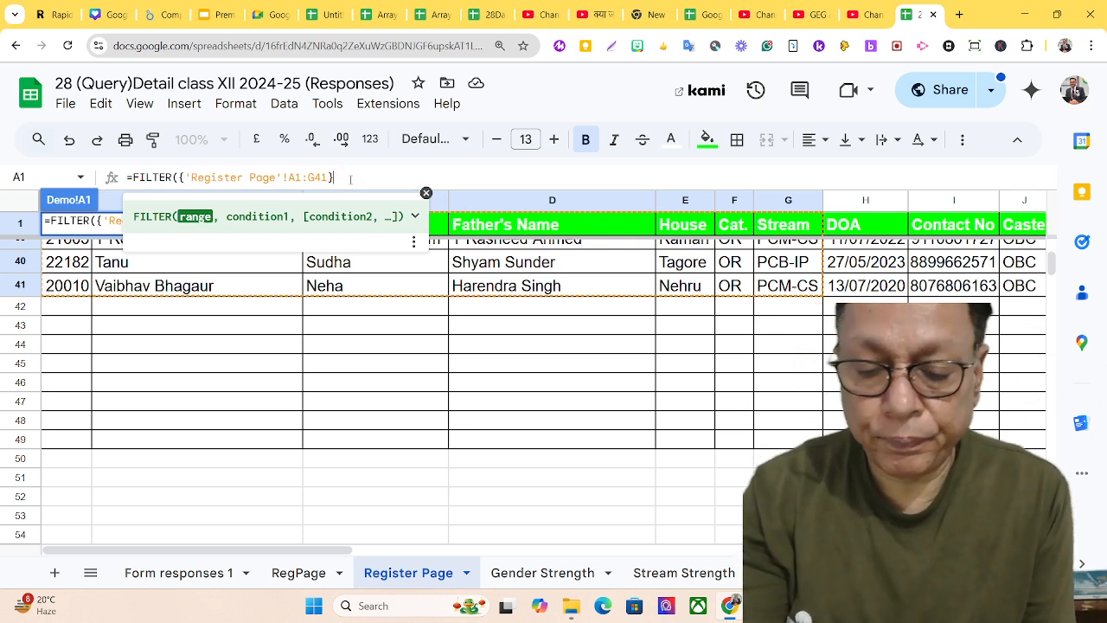
Step: Add the condition 'Register Page'!G1:G41="PCM-CS" to the FILTER formula, enter it and look through the filtered rows
{"action": "type", "text": ","}
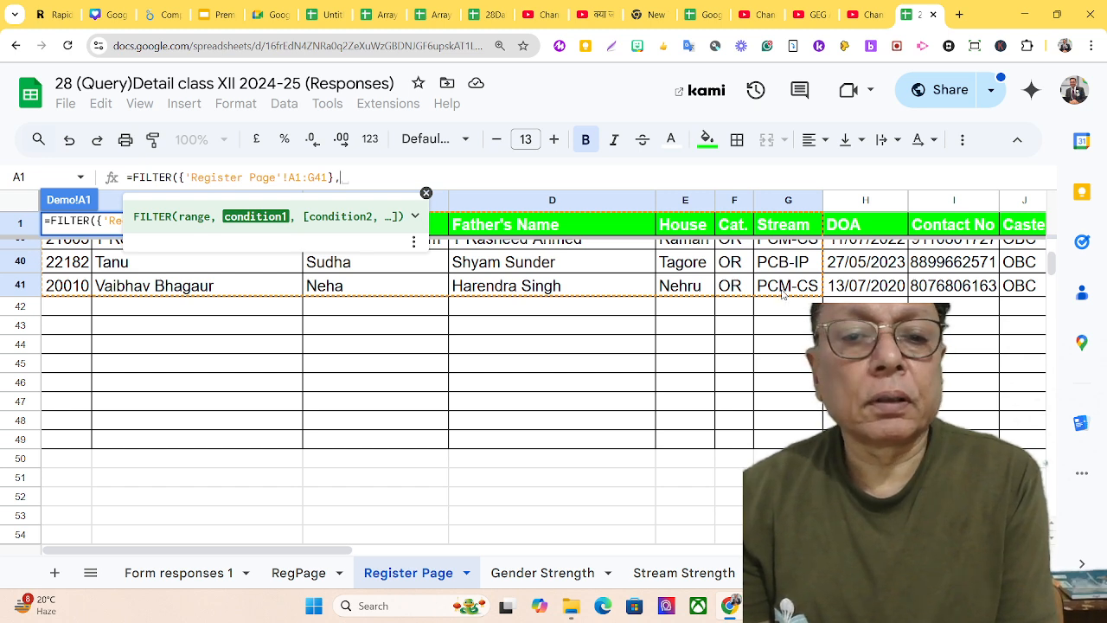
{"action": "left_click_drag", "start_coordinate": [783, 292], "coordinate": [776, 207]}
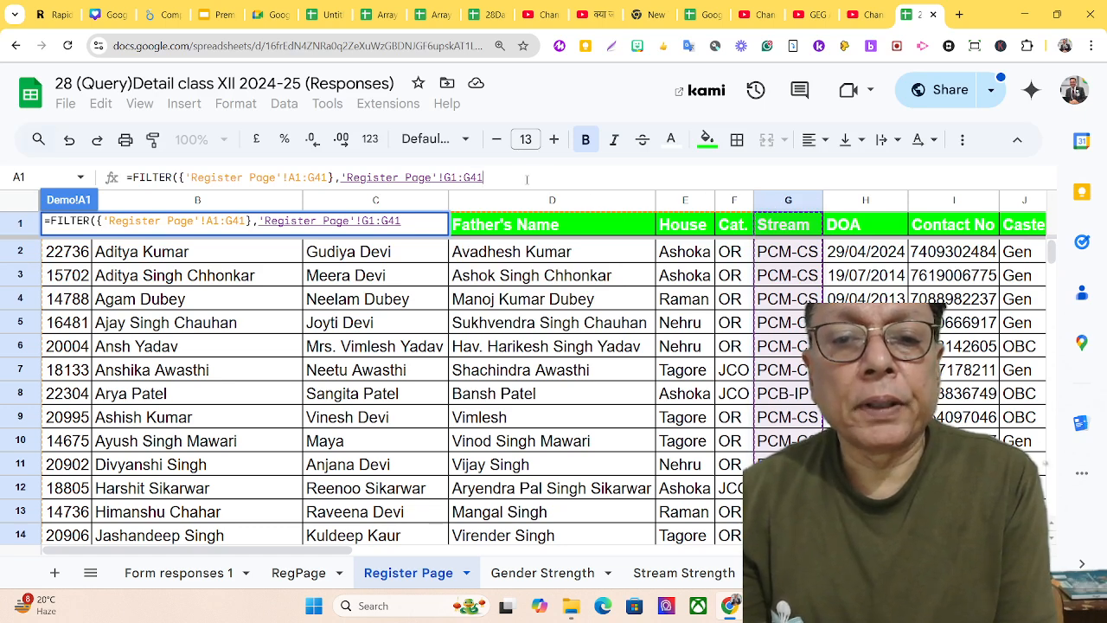
{"action": "left_click", "coordinate": [507, 179]}
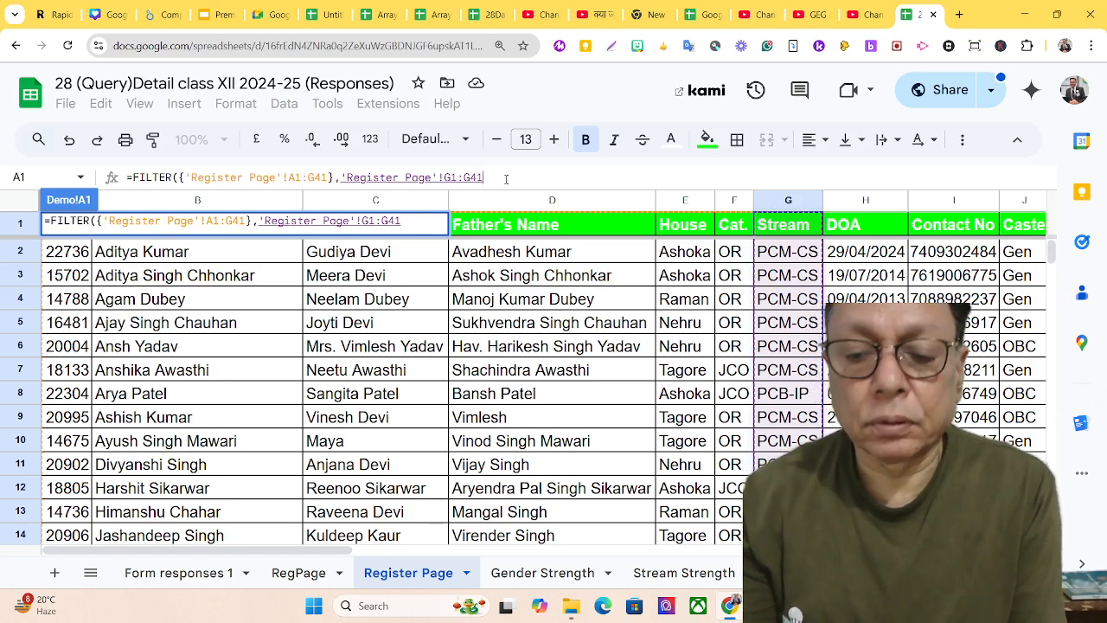
{"action": "type", "text": "="}
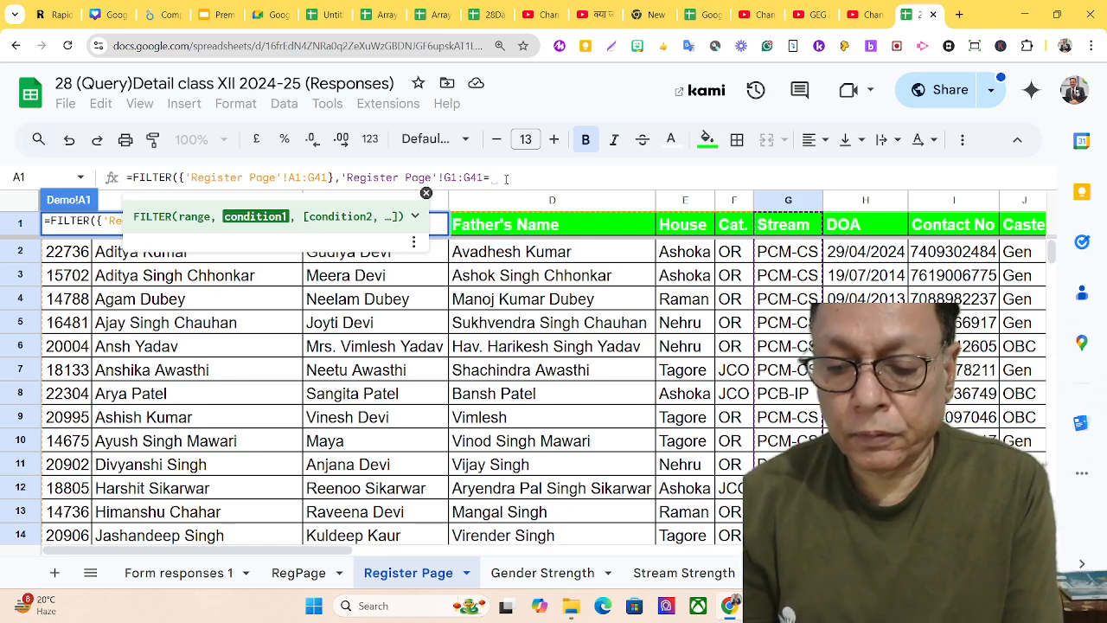
{"action": "type", "text": "\""}
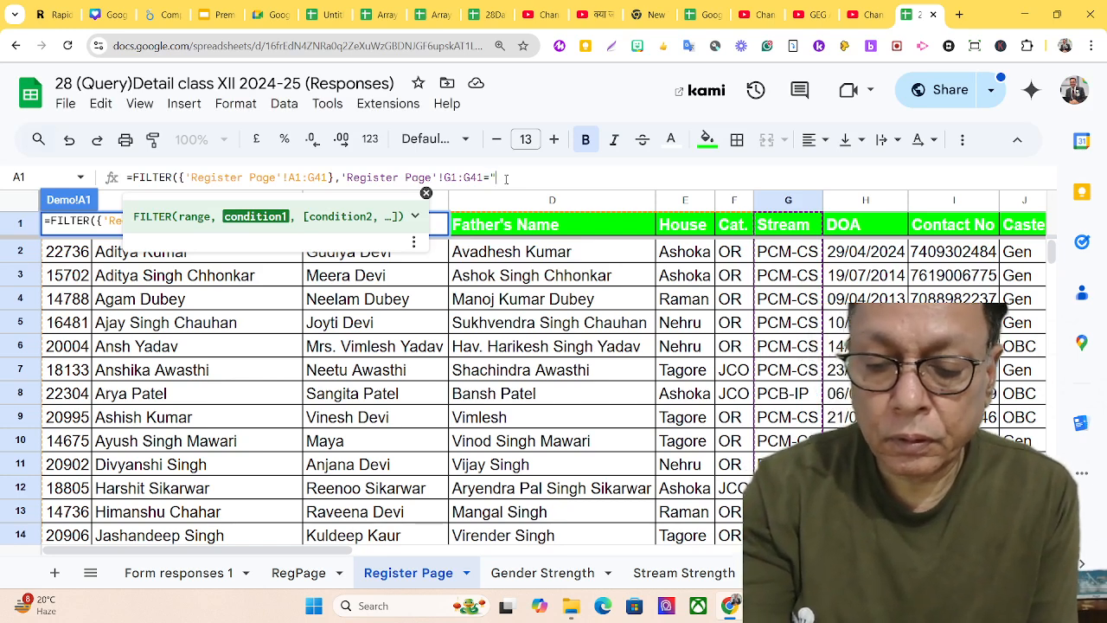
{"action": "type", "text": "P"}
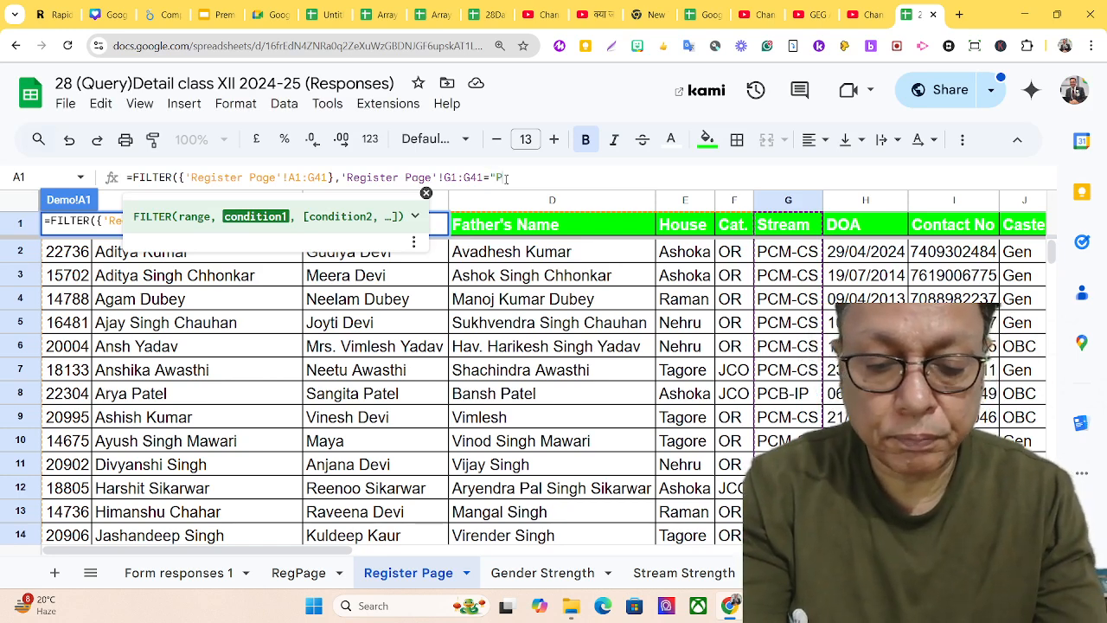
{"action": "type", "text": "CM-C"}
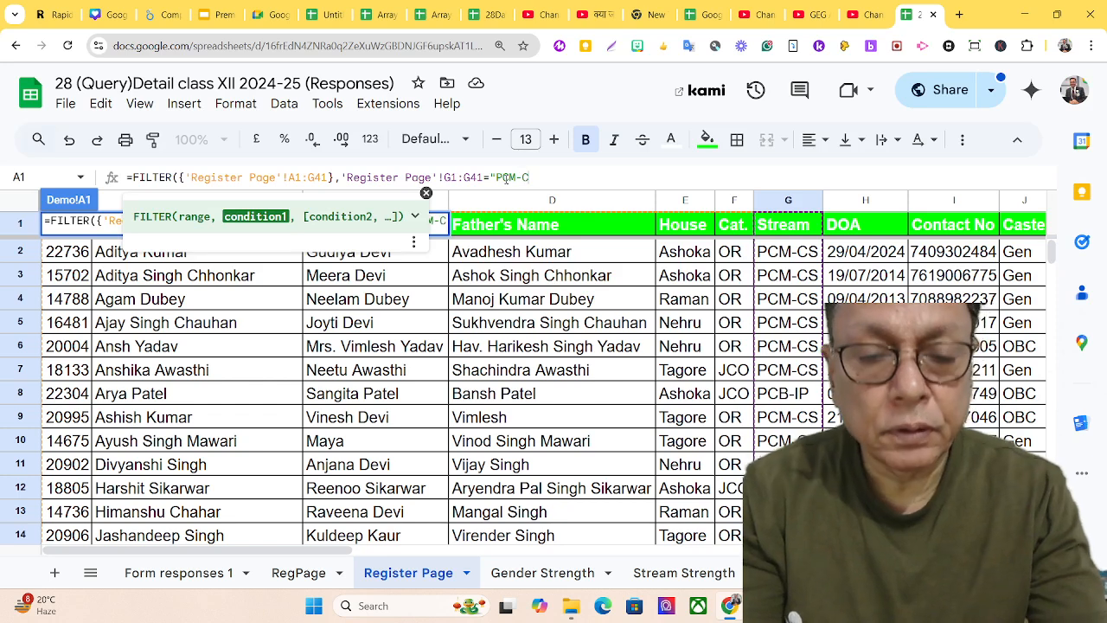
{"action": "type", "text": "S\""}
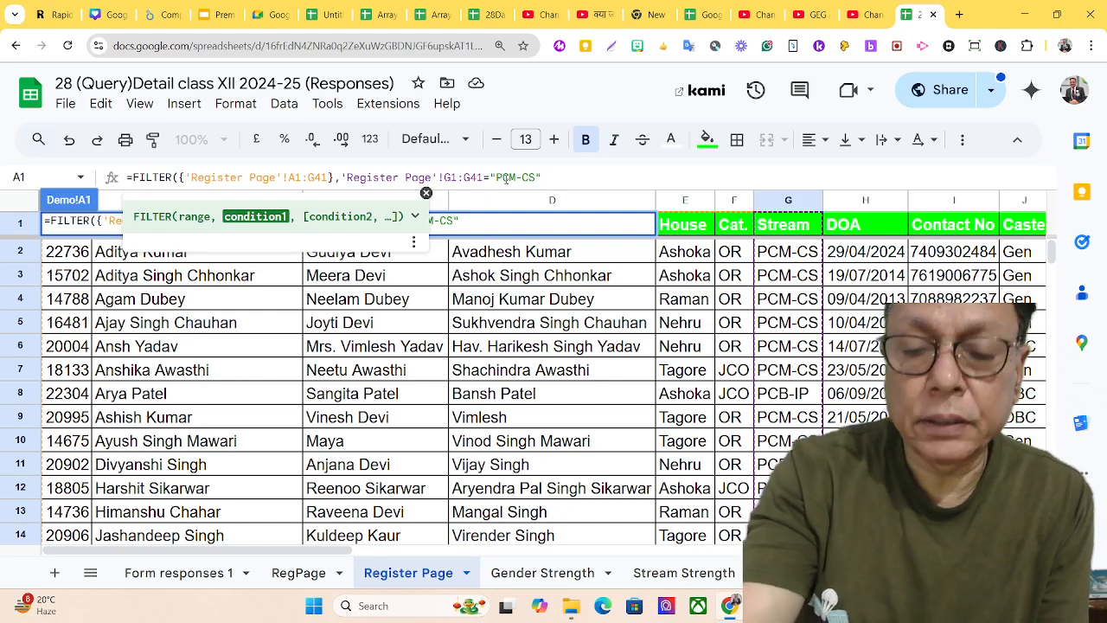
{"action": "type", "text": ")"}
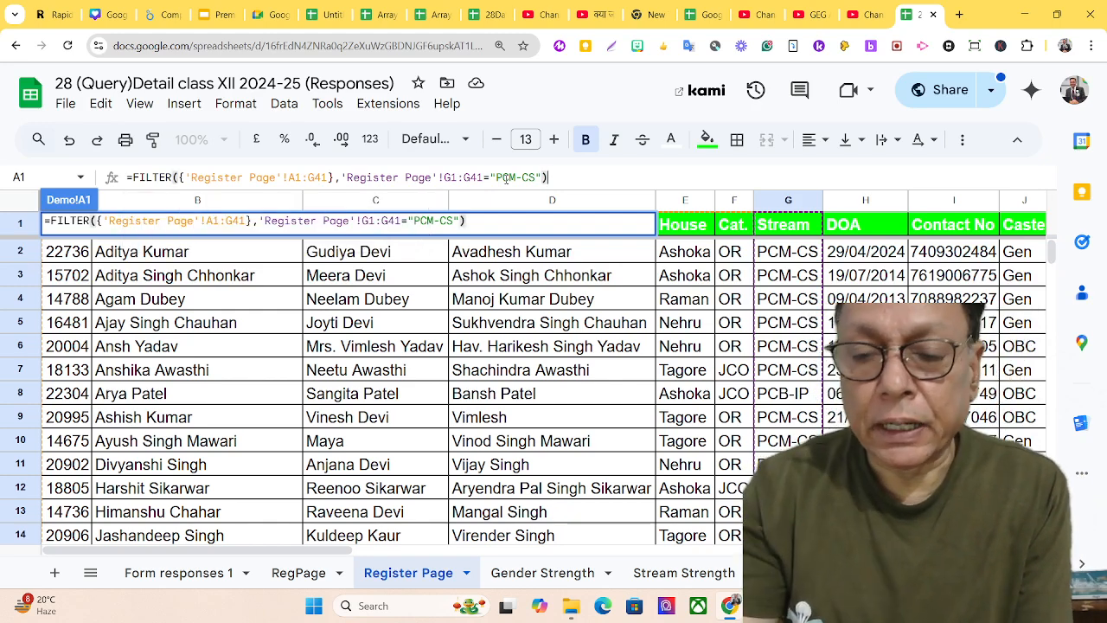
{"action": "key", "text": "Return"}
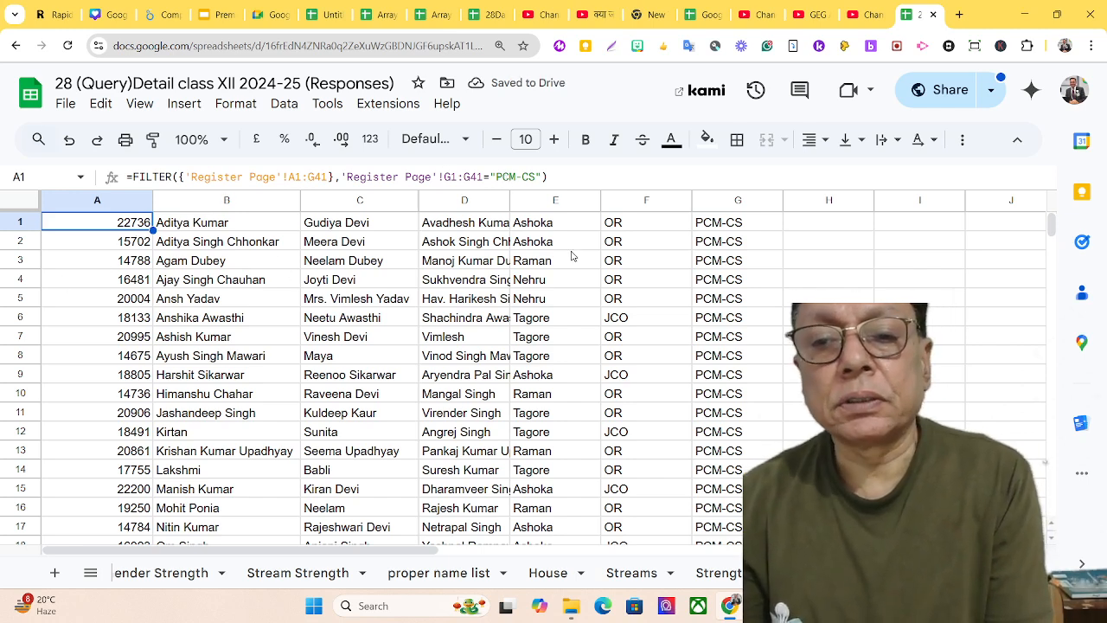
{"action": "scroll", "coordinate": [734, 255], "scroll_direction": "down", "scroll_amount": 6}
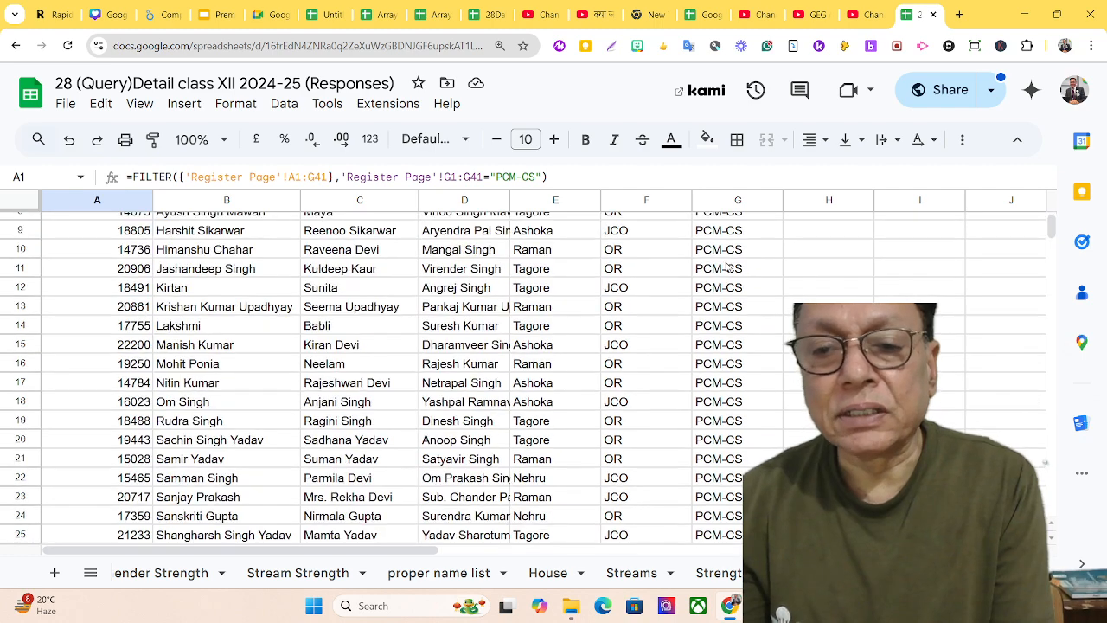
Step: Insert one blank row above row 1 of the Demo sheet to make room for column headers
{"action": "scroll", "coordinate": [733, 295], "scroll_direction": "down", "scroll_amount": 2}
{"action": "scroll", "coordinate": [733, 295], "scroll_direction": "up", "scroll_amount": 9}
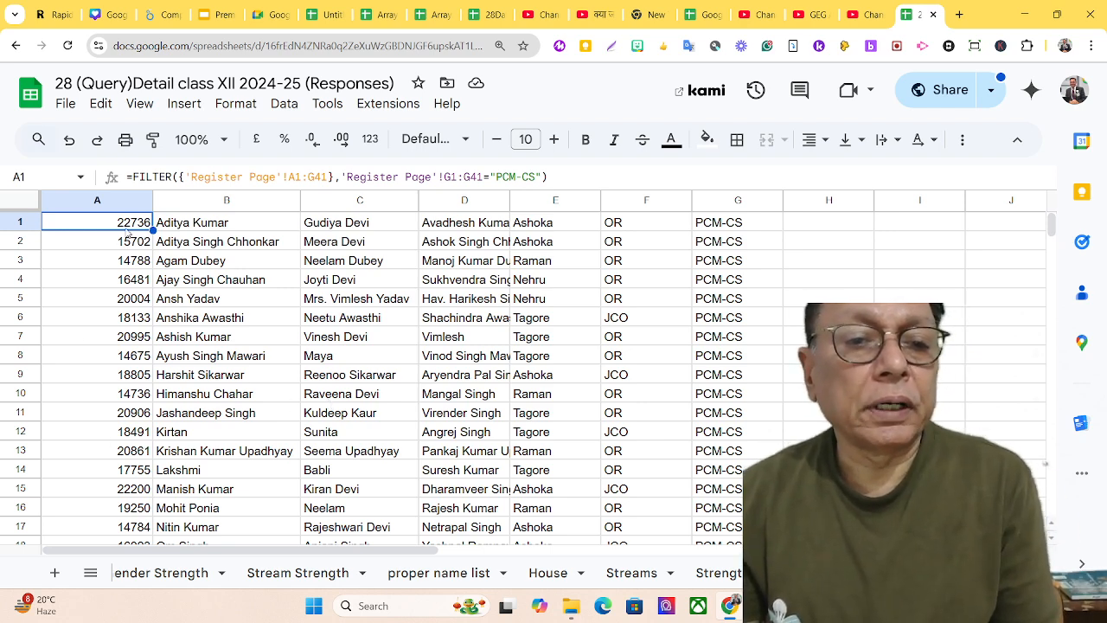
{"action": "right_click", "coordinate": [126, 230]}
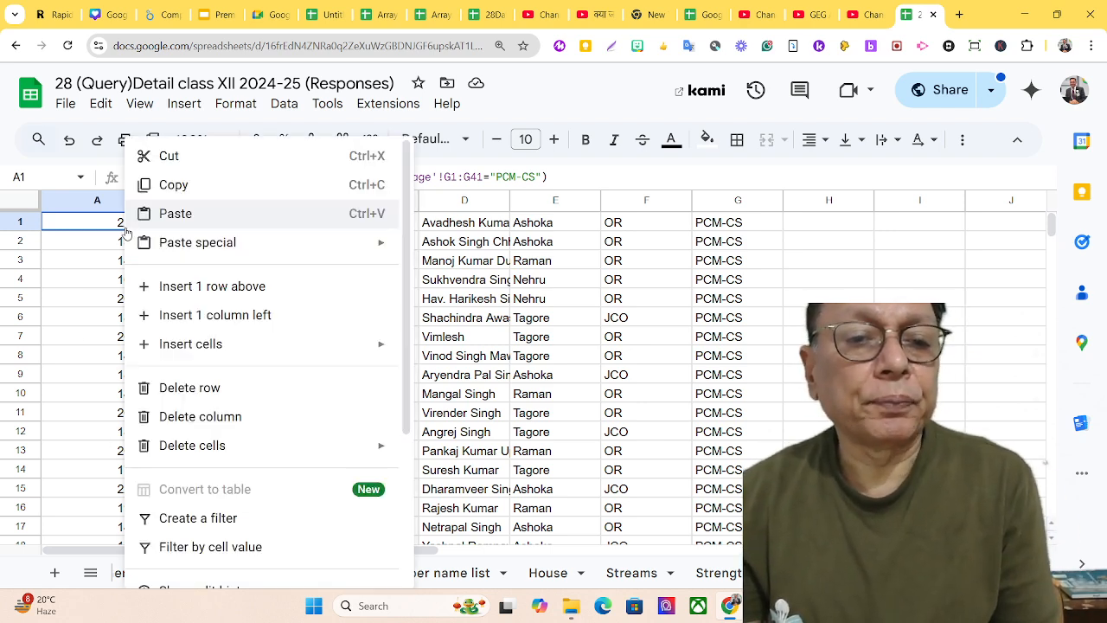
{"action": "left_click", "coordinate": [227, 292]}
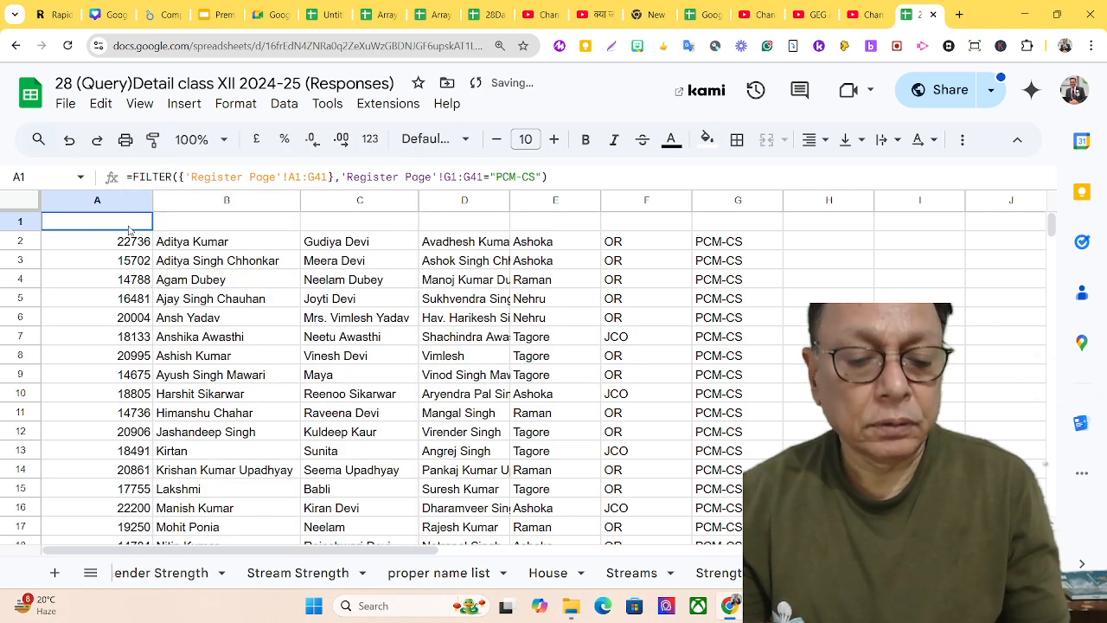
Step: Enter the headers Admno, Name, Mother's name and Father's Name in cells A1 to D1
{"action": "type", "text": "Admno"}
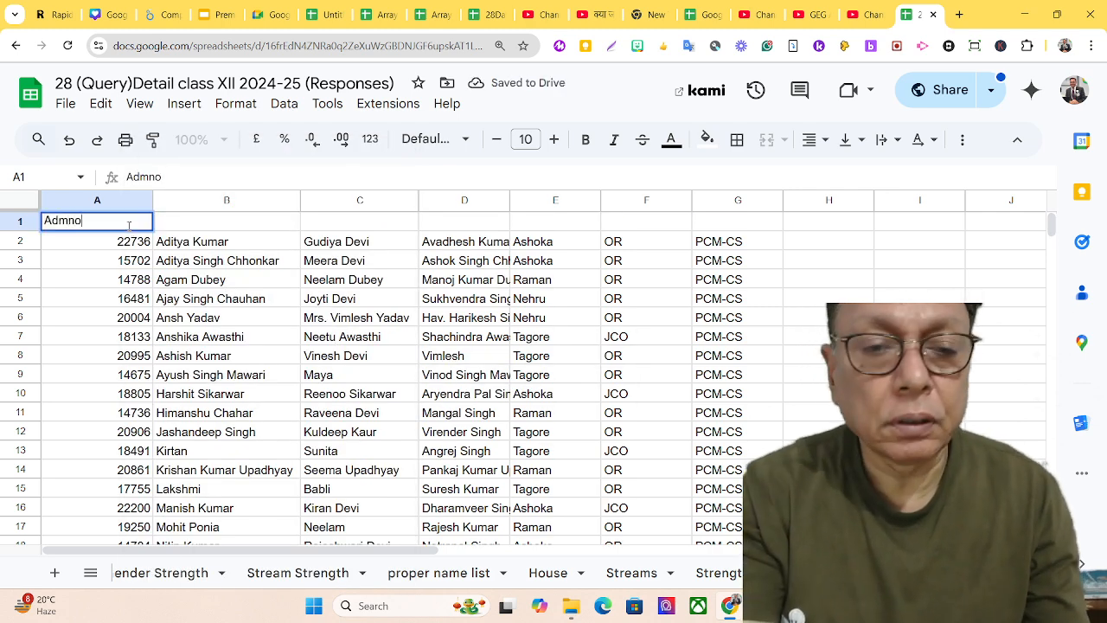
{"action": "left_click", "coordinate": [182, 227]}
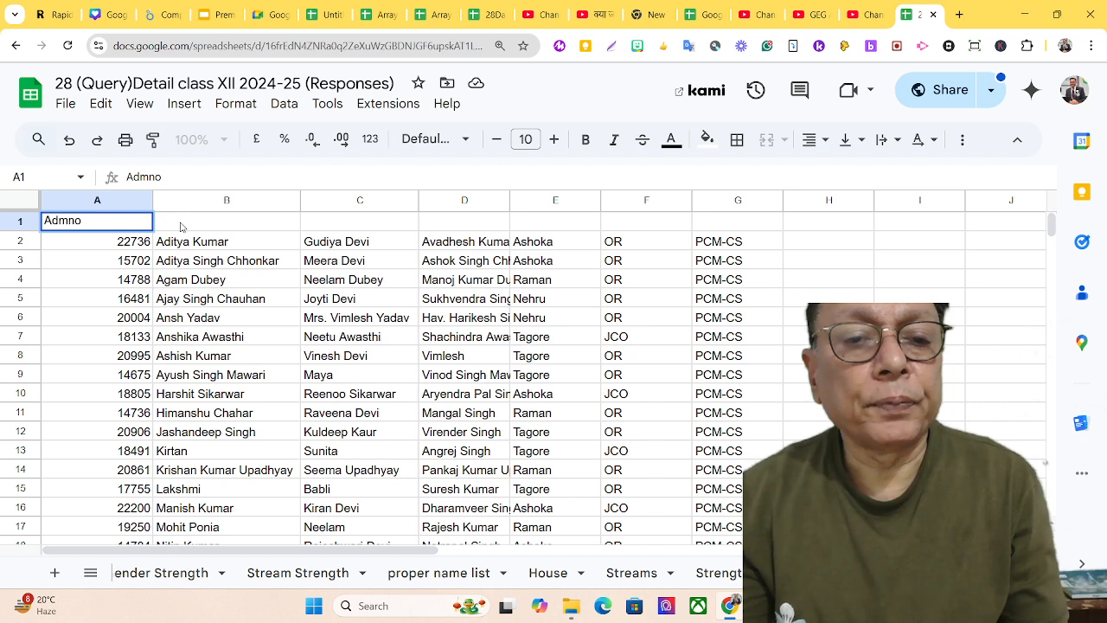
{"action": "type", "text": "Name"}
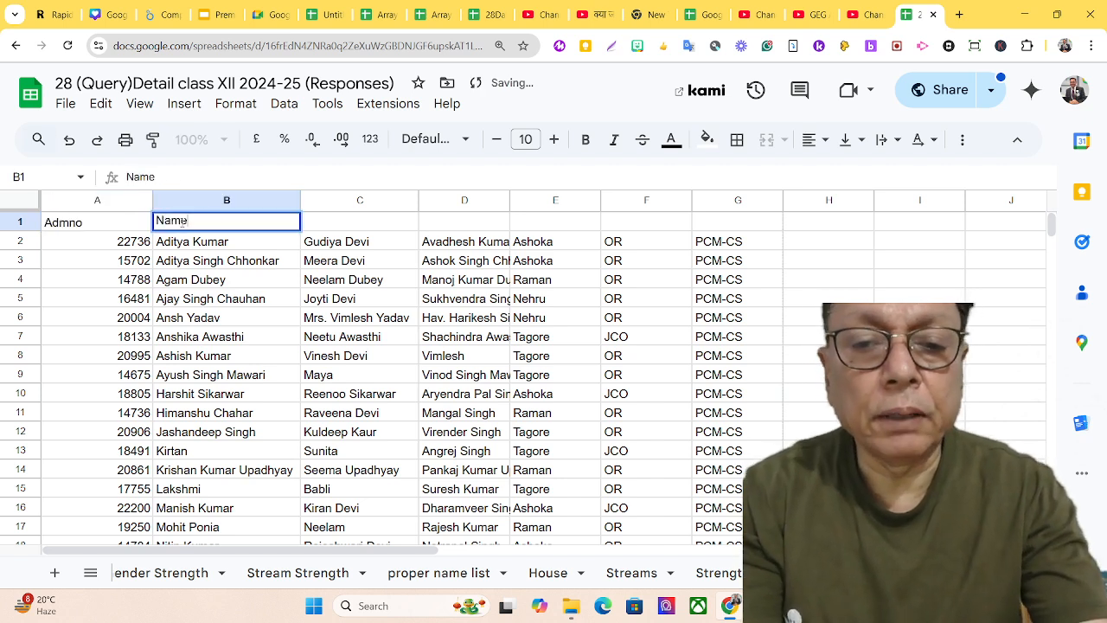
{"action": "left_click", "coordinate": [335, 226]}
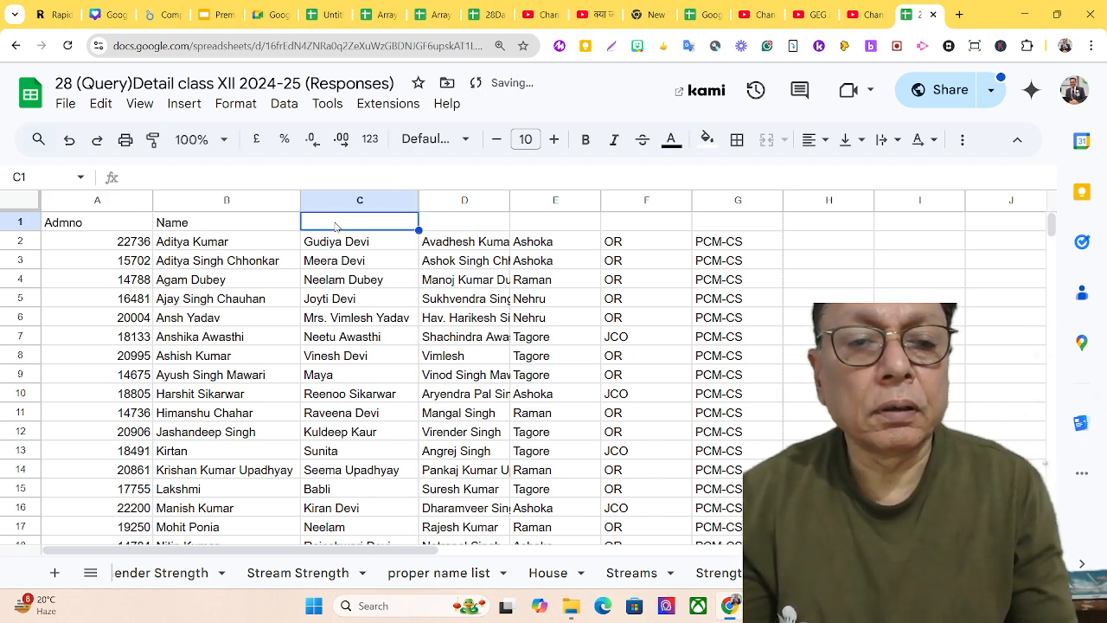
{"action": "type", "text": "Mother"}
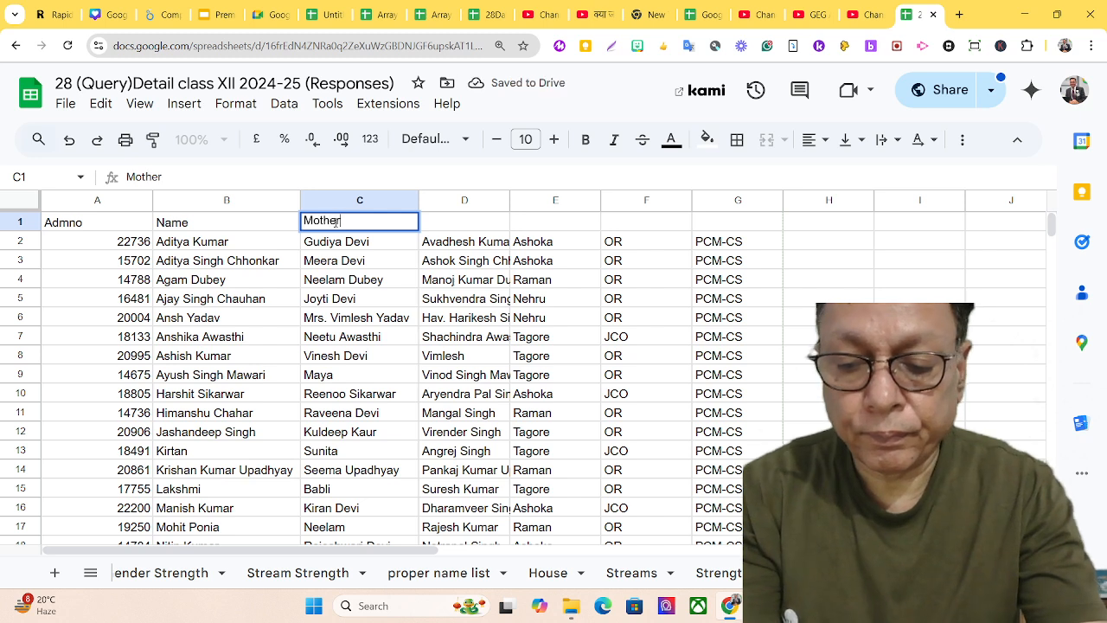
{"action": "type", "text": "'s name"}
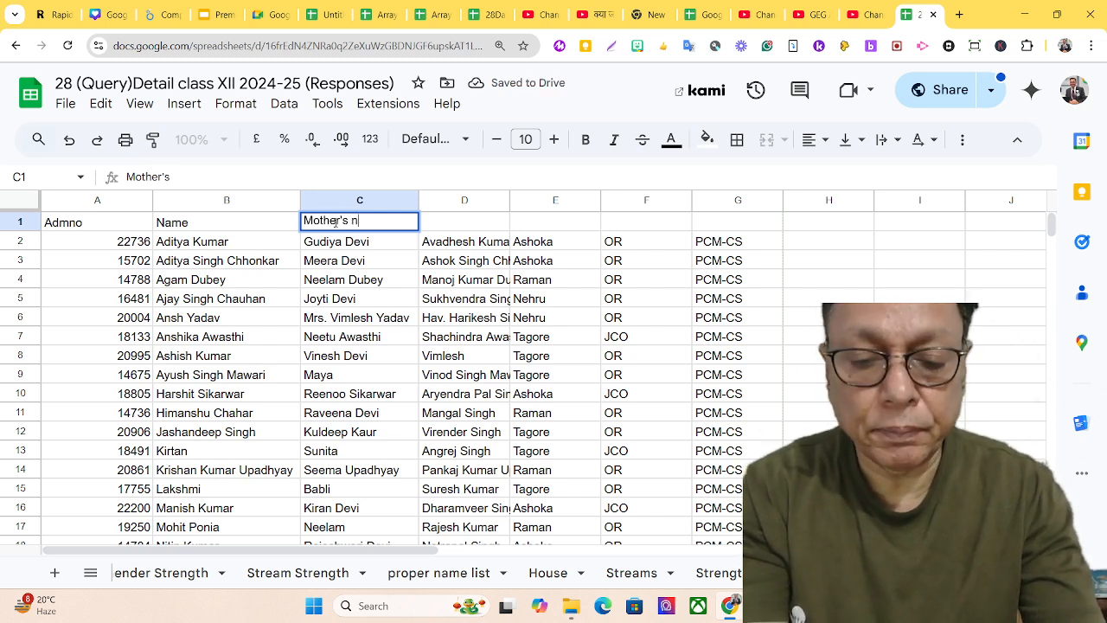
{"action": "left_click", "coordinate": [475, 227]}
{"action": "type", "text": "Father's"}
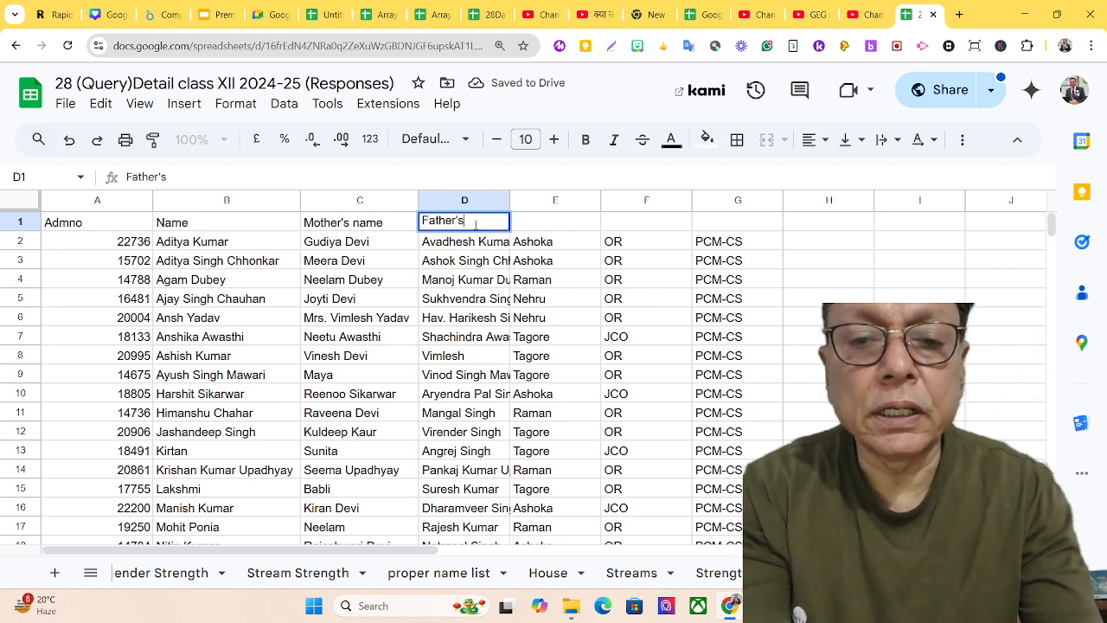
{"action": "type", "text": " Name"}
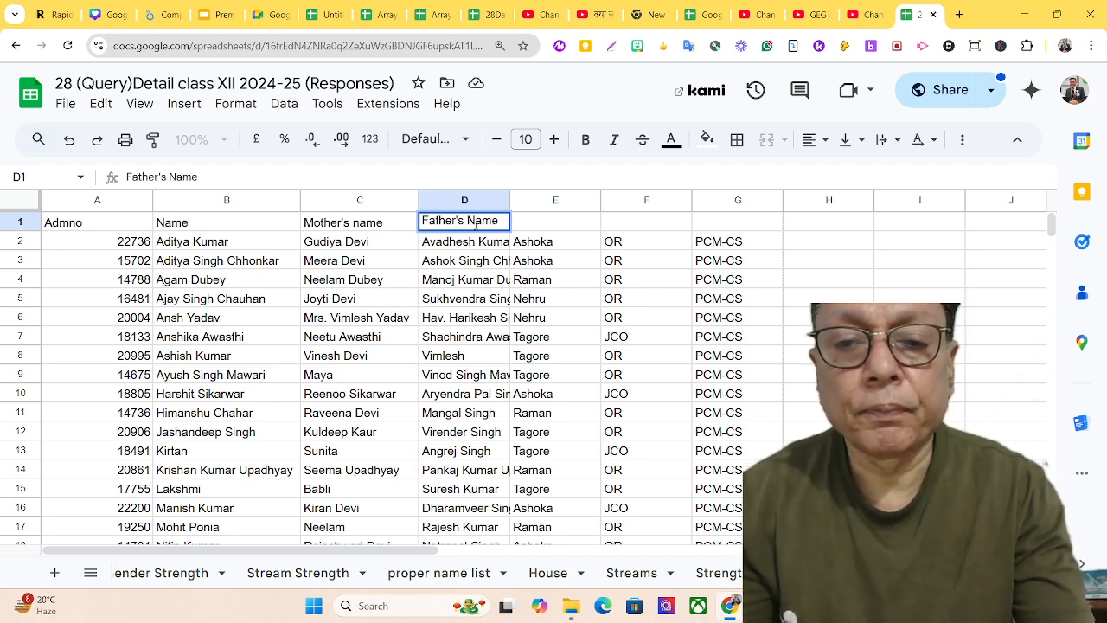
Step: Enter the headers House, Category and Stream in cells E1 to G1
{"action": "left_click", "coordinate": [555, 223]}
{"action": "type", "text": "Ho"}
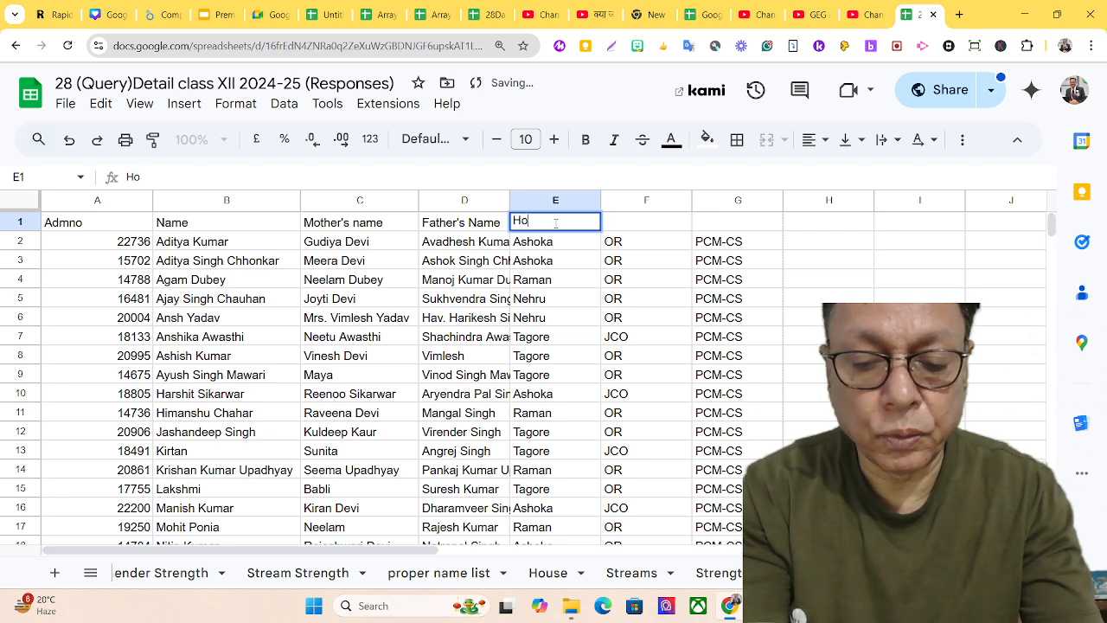
{"action": "type", "text": "use"}
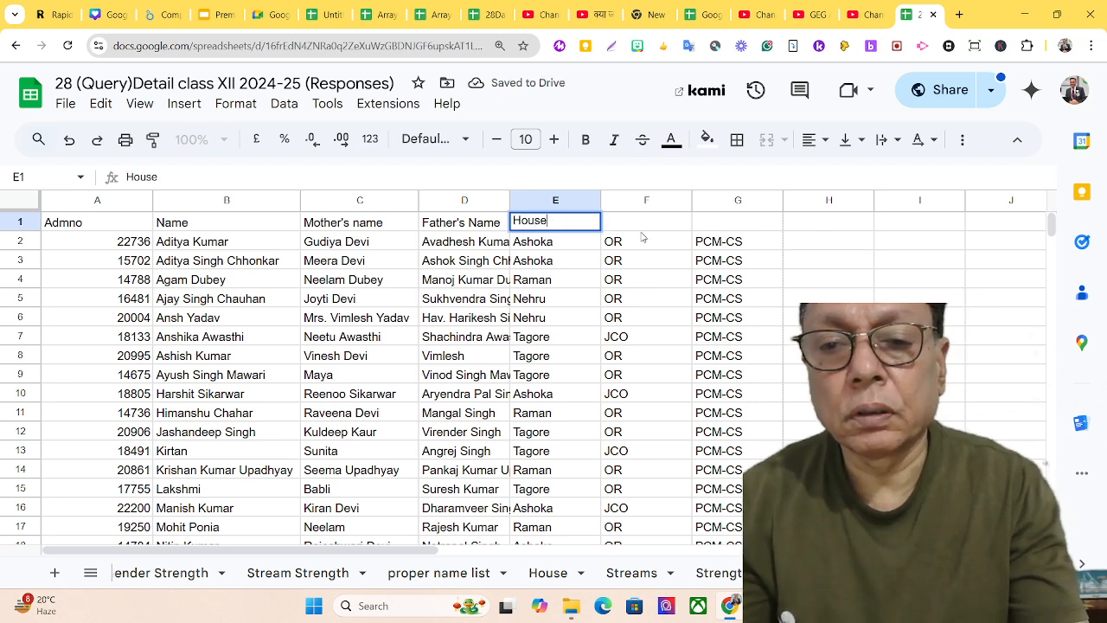
{"action": "left_click", "coordinate": [643, 226]}
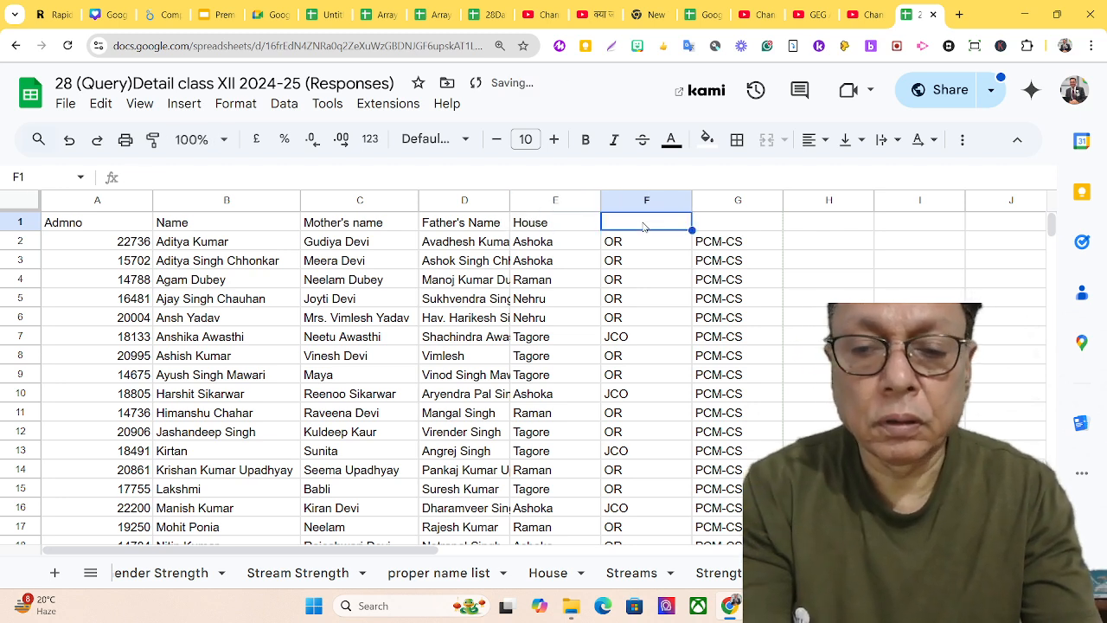
{"action": "type", "text": "Categ"}
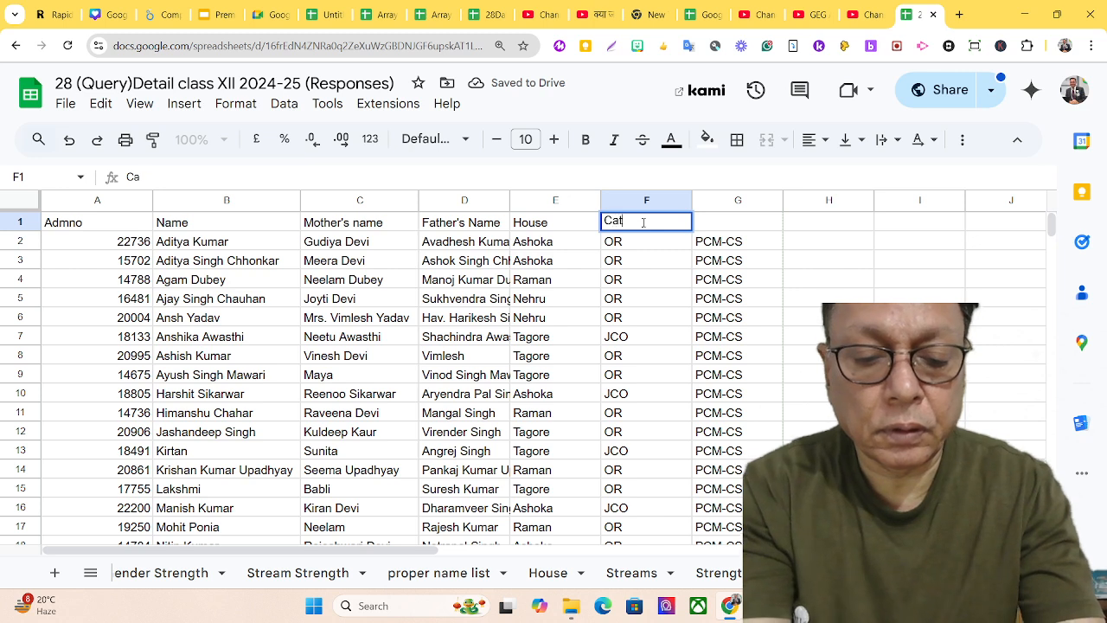
{"action": "type", "text": "ory"}
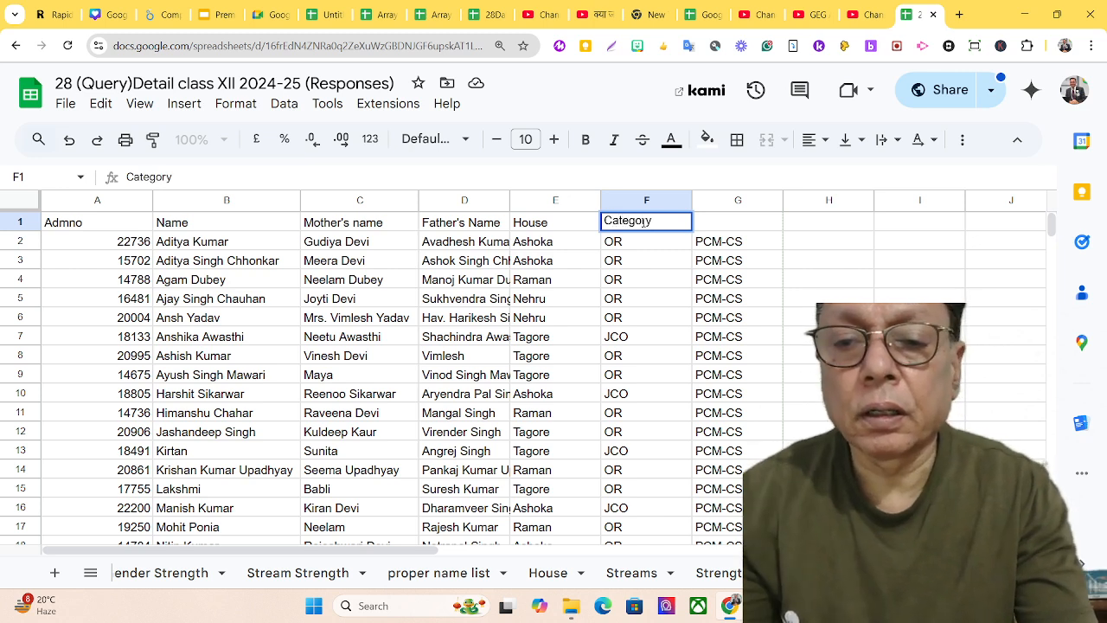
{"action": "left_click", "coordinate": [736, 223]}
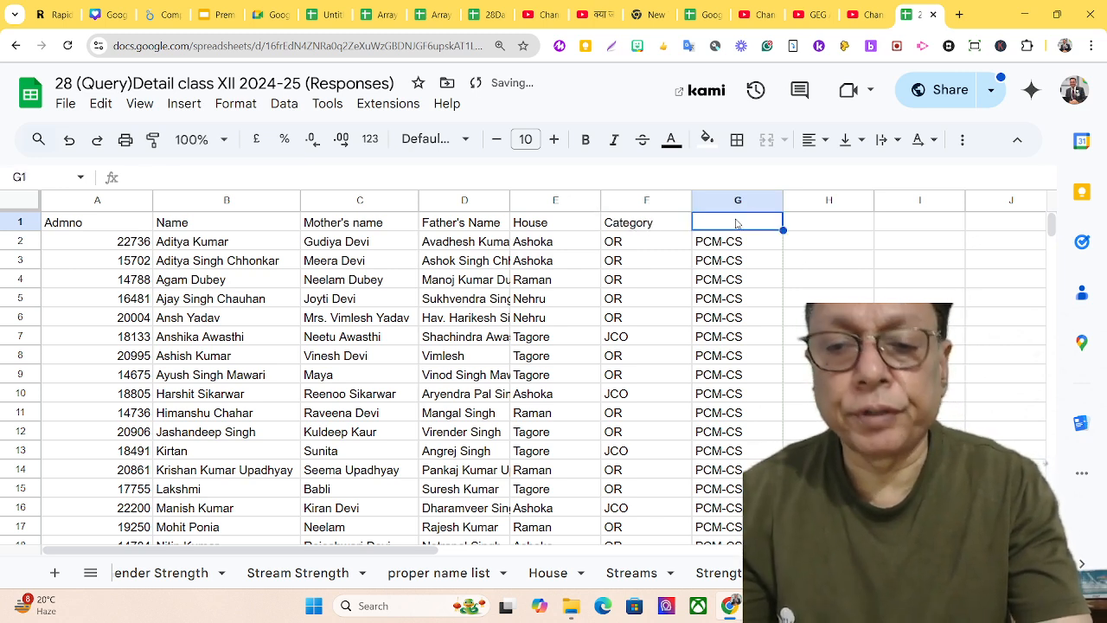
{"action": "type", "text": "Stream"}
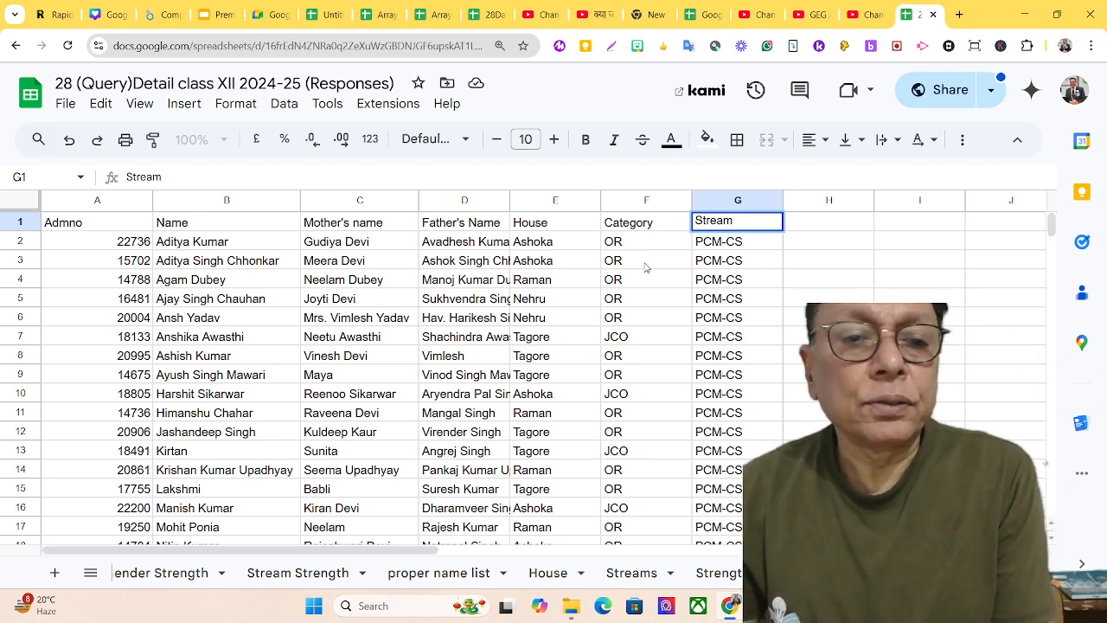
Step: Delete the FILTER formula from cell A2 and clear the headers in A1:G1
{"action": "left_click", "coordinate": [108, 243]}
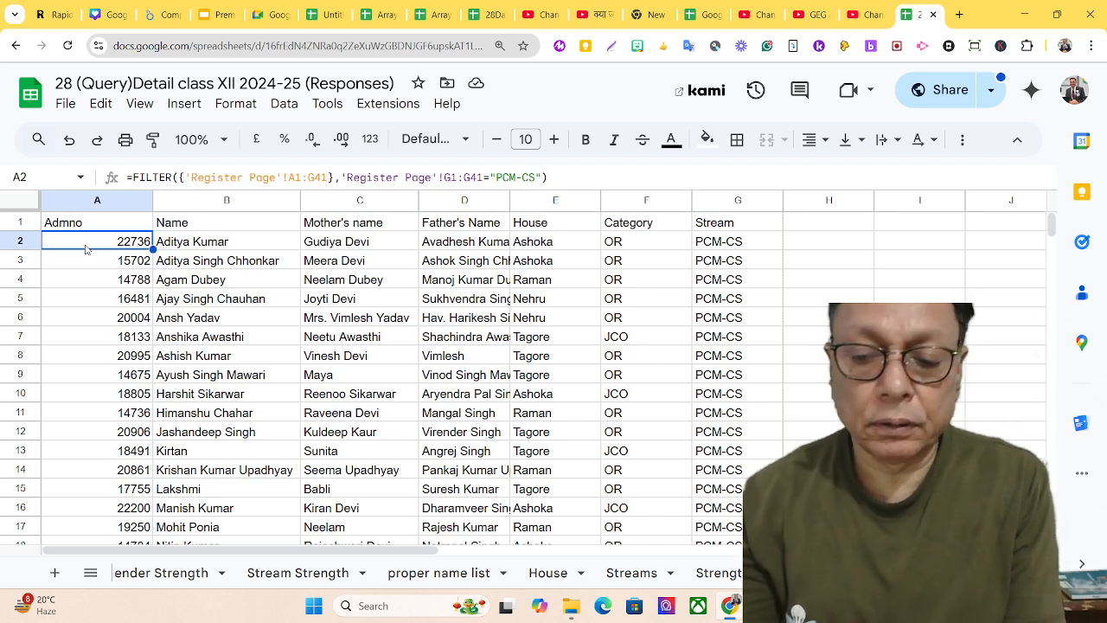
{"action": "key", "text": "Delete"}
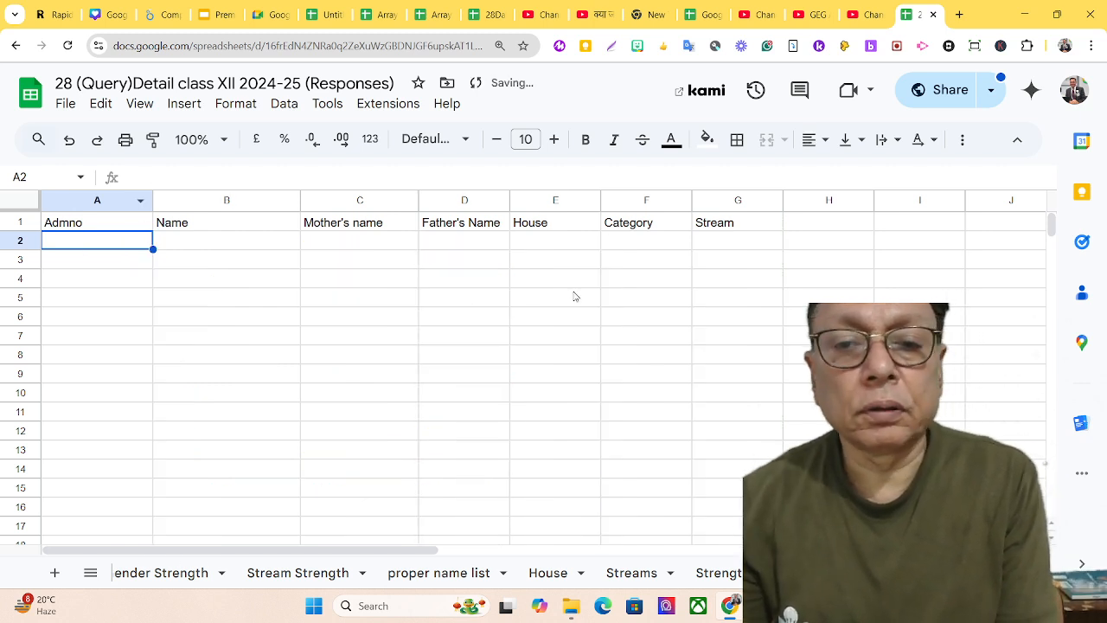
{"action": "left_click", "coordinate": [728, 227]}
{"action": "left_click_drag", "start_coordinate": [728, 231], "coordinate": [111, 214]}
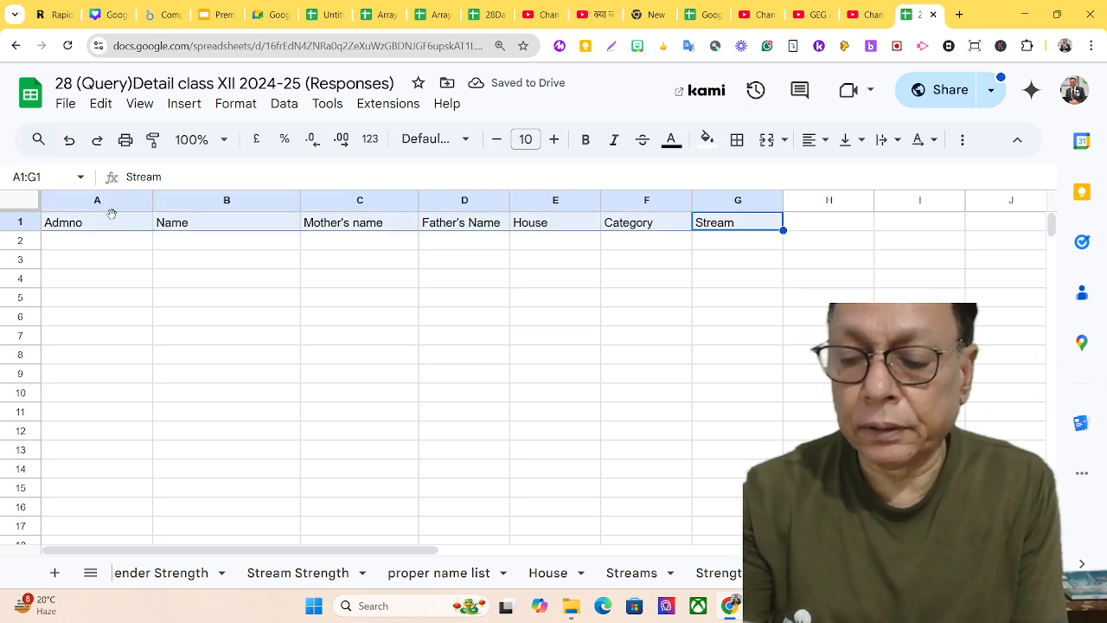
{"action": "key", "text": "Delete"}
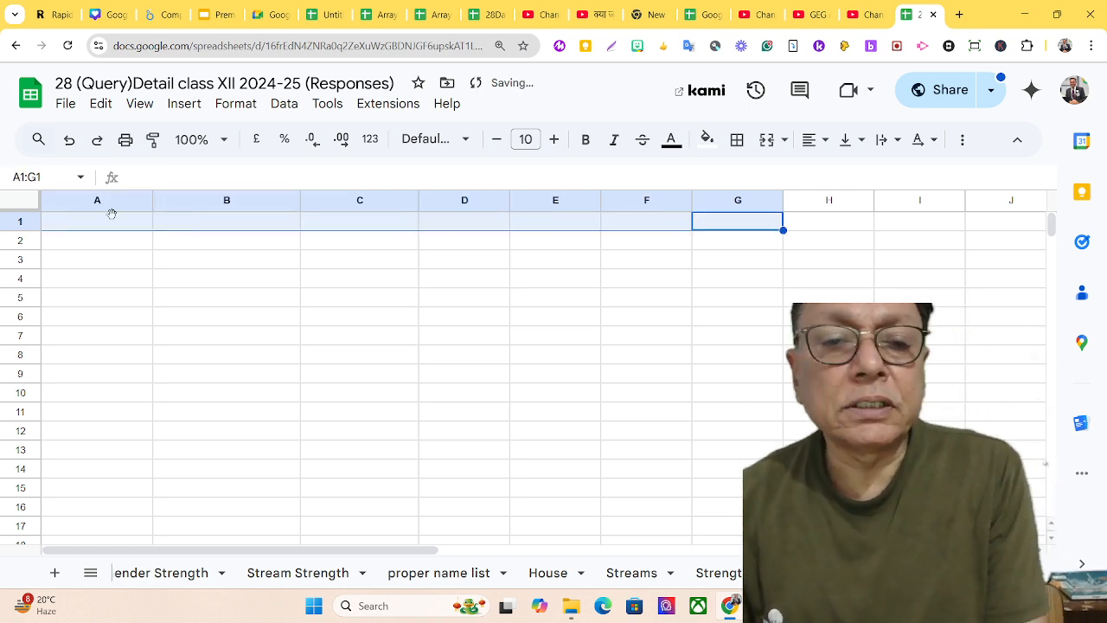
Step: In cell A1 of the Demo sheet, start a QUERY formula with 'Register Page'!A1:G41 as its data range
{"action": "left_click", "coordinate": [149, 263]}
{"action": "left_click", "coordinate": [95, 228]}
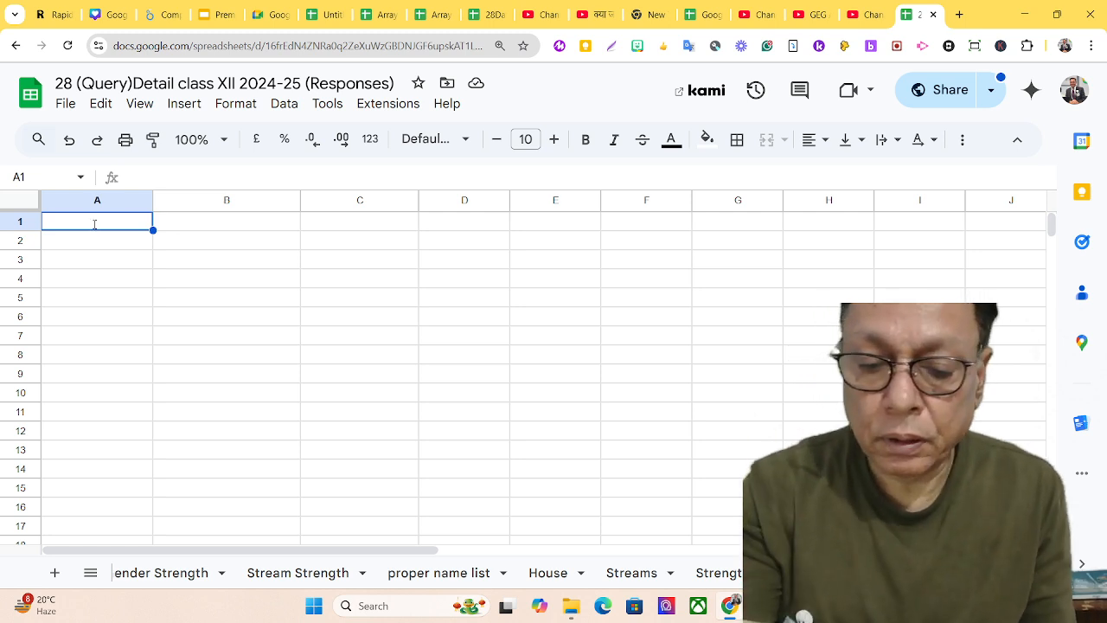
{"action": "type", "text": "=quer"}
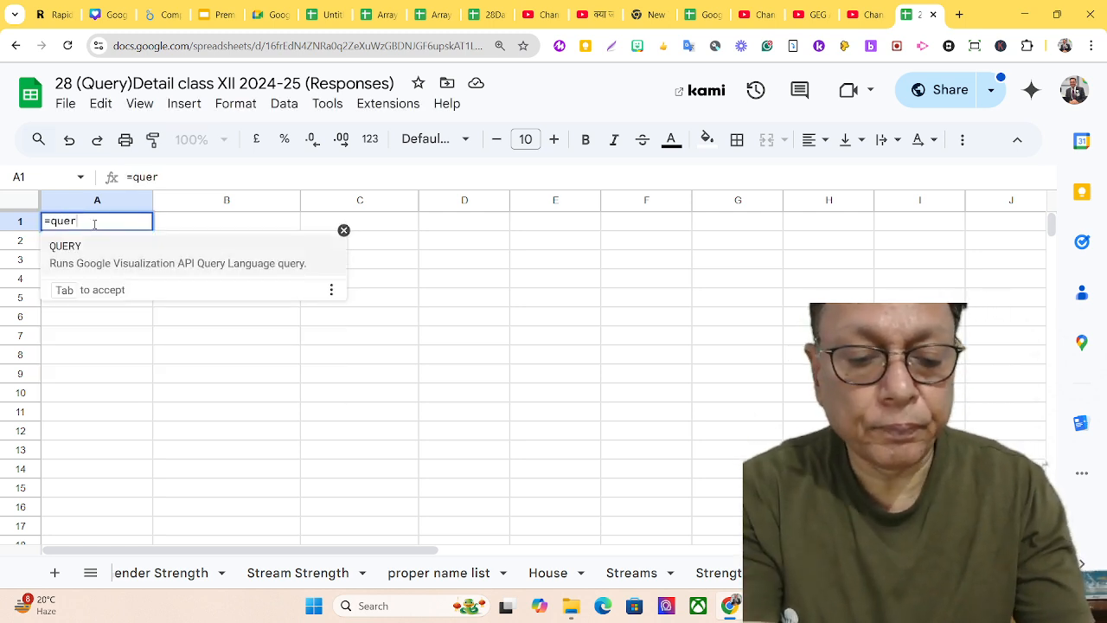
{"action": "key", "text": "Tab"}
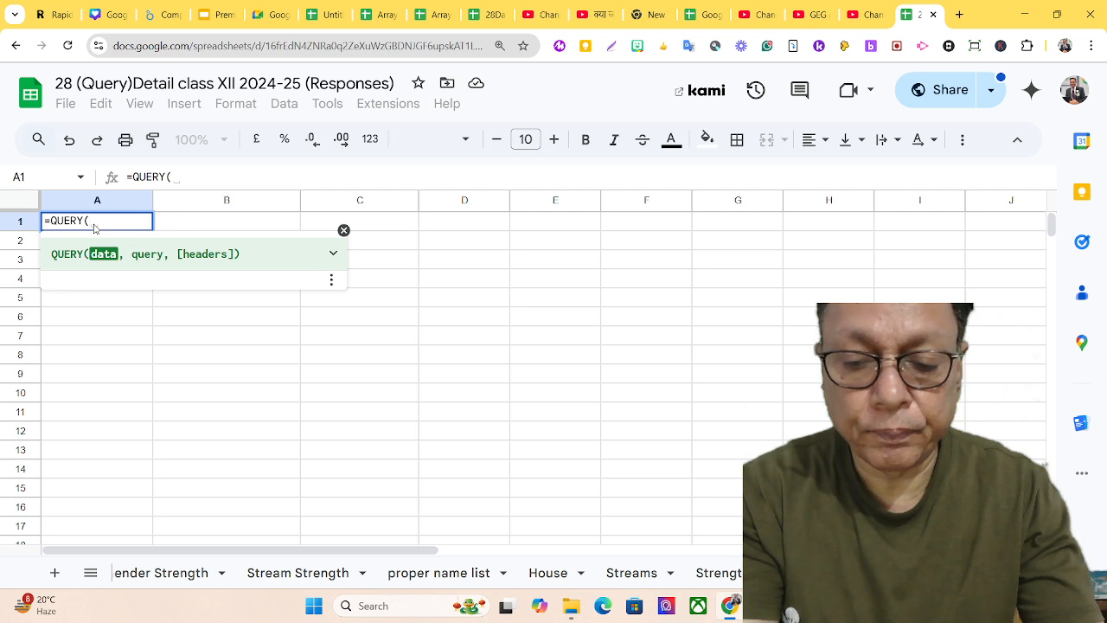
{"action": "type", "text": "("}
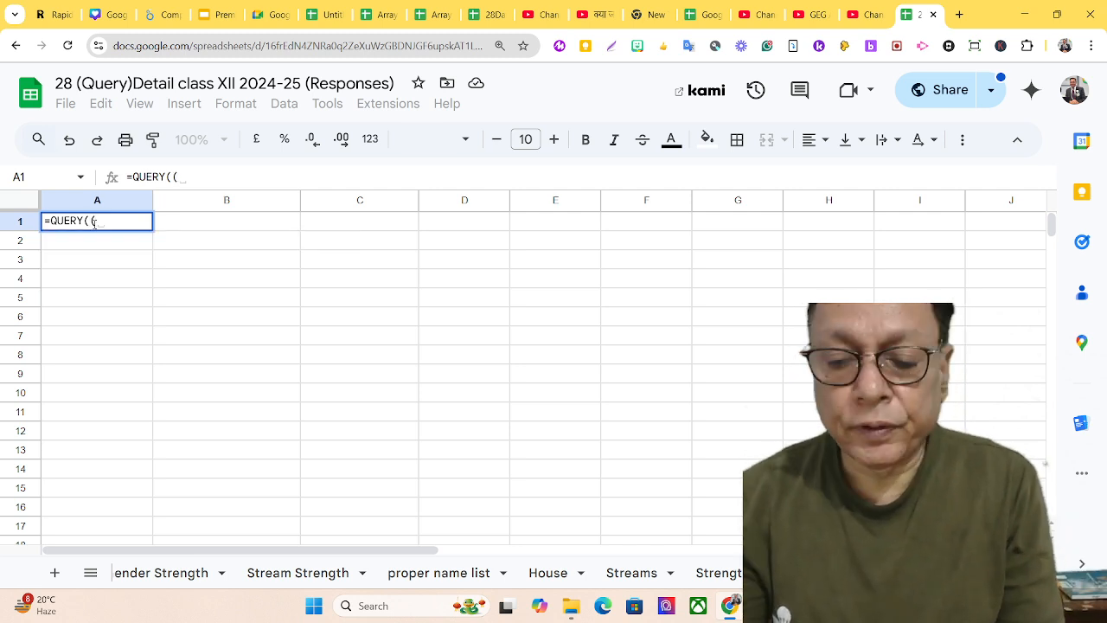
{"action": "key", "text": "BackSpace"}
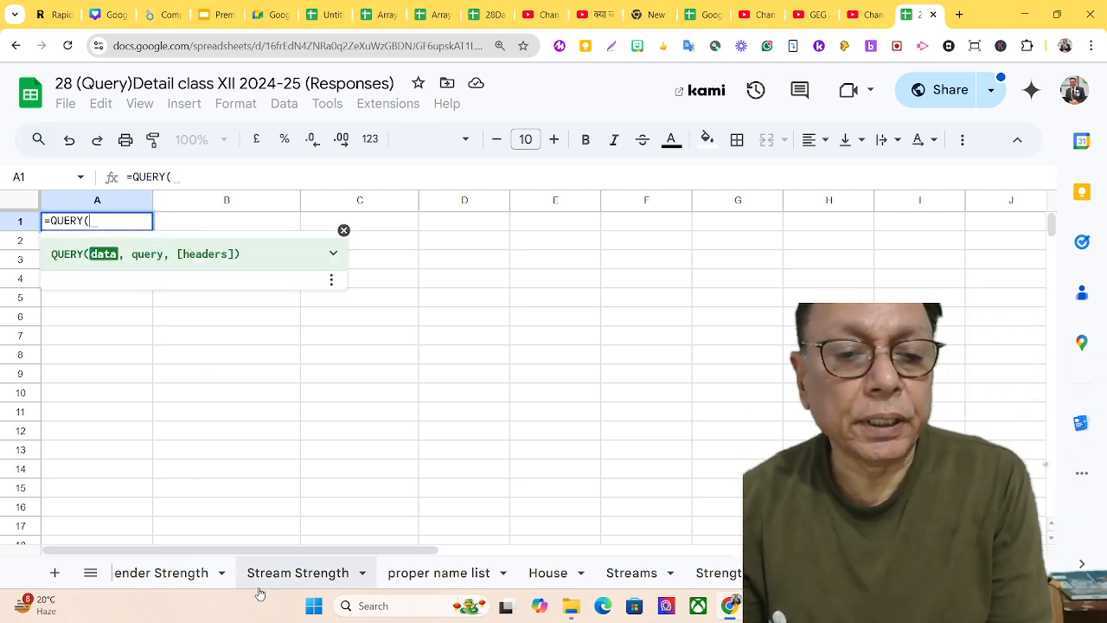
{"action": "left_click", "coordinate": [1008, 573]}
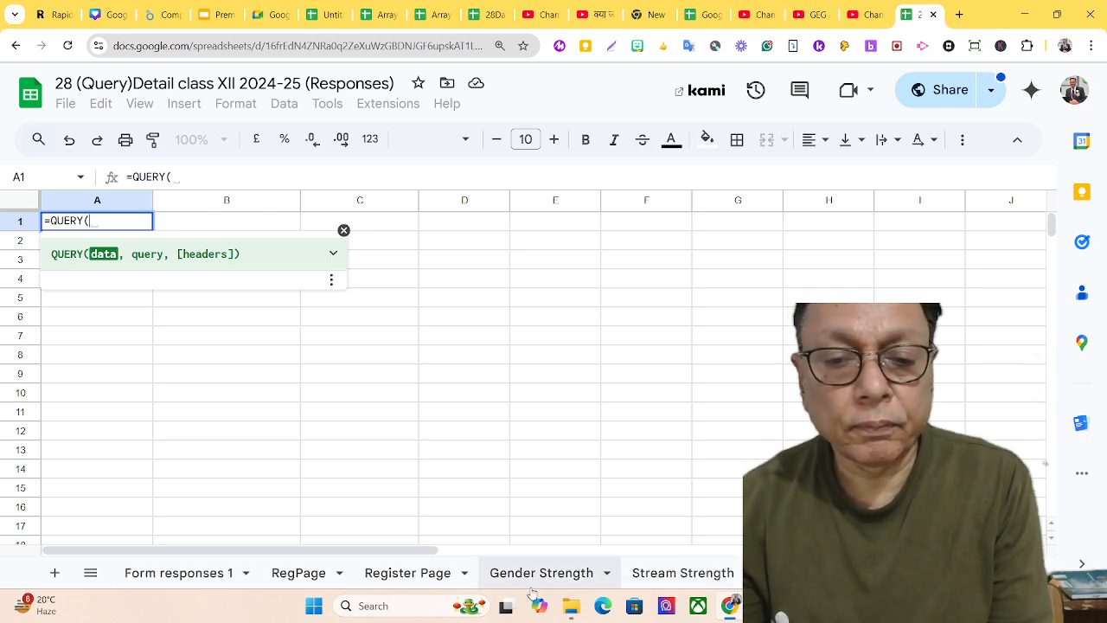
{"action": "left_click", "coordinate": [396, 573]}
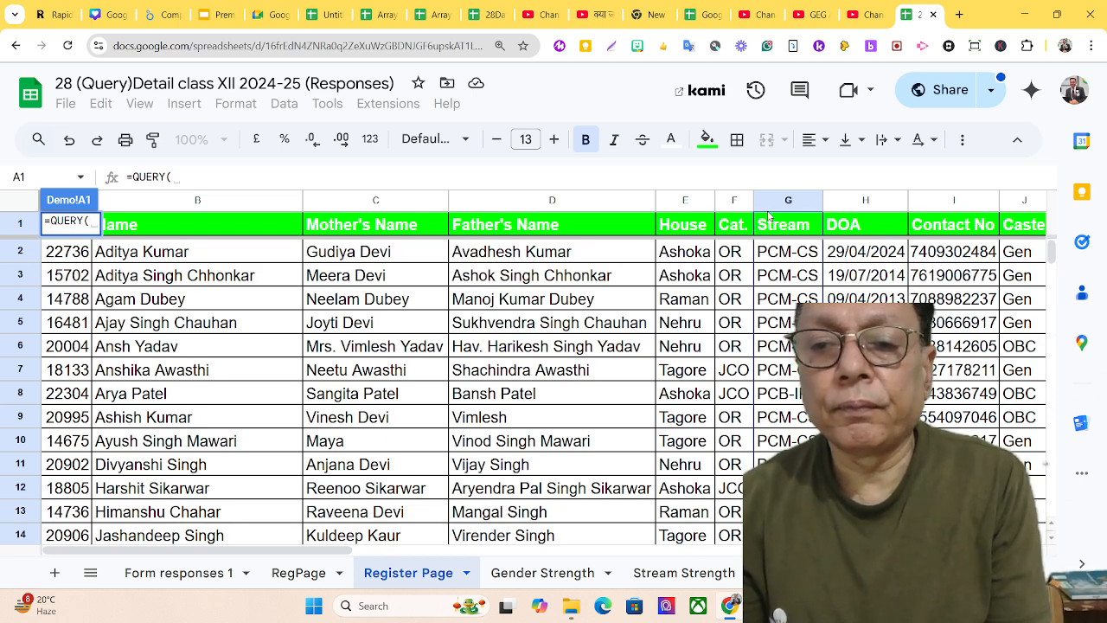
{"action": "left_click_drag", "start_coordinate": [769, 216], "coordinate": [60, 300]}
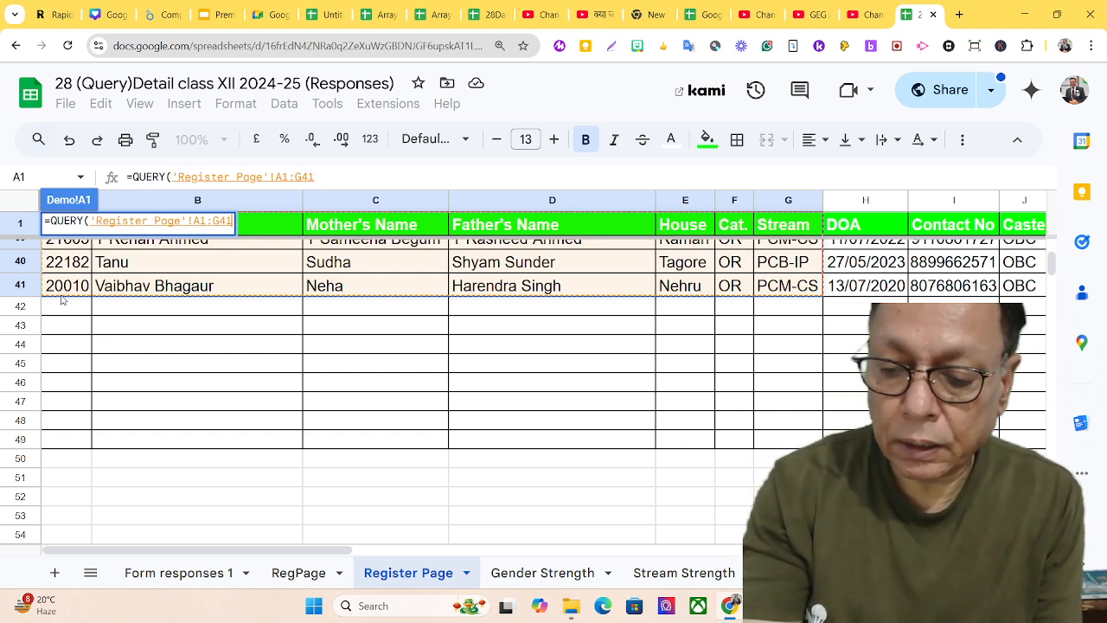
Step: Enclose the 'Register Page'!A1:G41 range of the QUERY formula in curly braces
{"action": "type", "text": ")"}
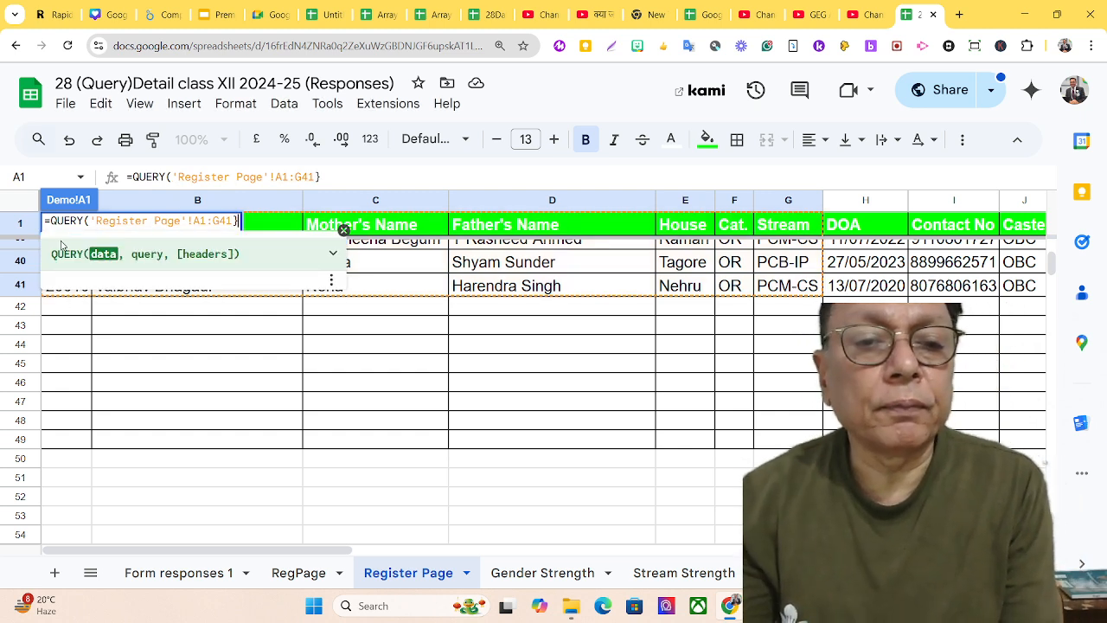
{"action": "left_click", "coordinate": [170, 176]}
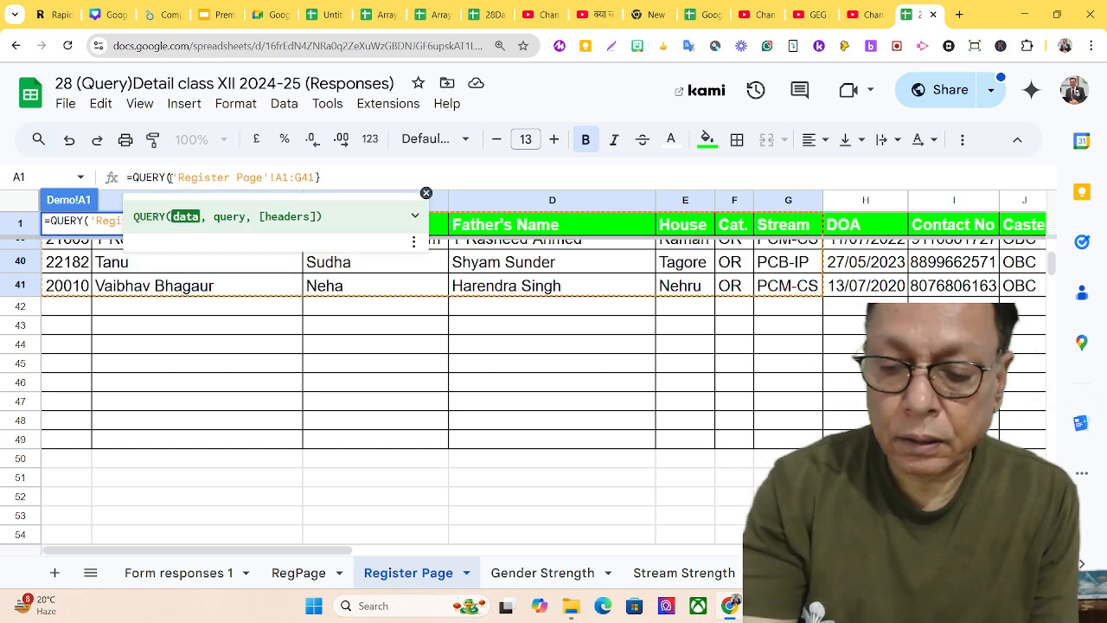
{"action": "type", "text": "{"}
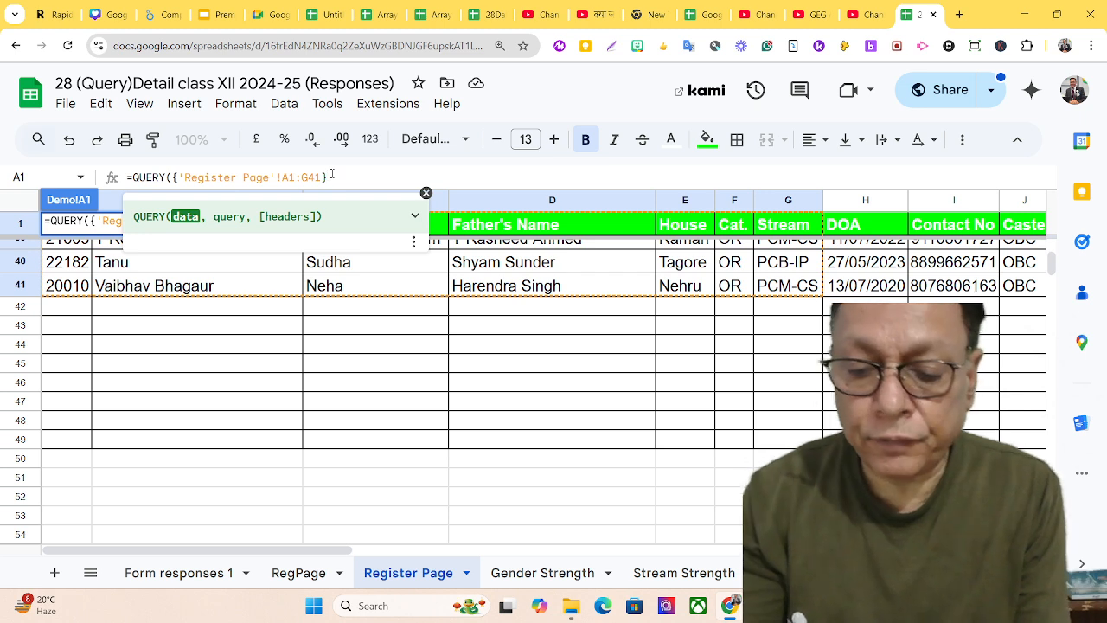
Step: Begin the formula's query argument with a select clause for Col1, Col2, Col5 and Col7
{"action": "type", "text": ","}
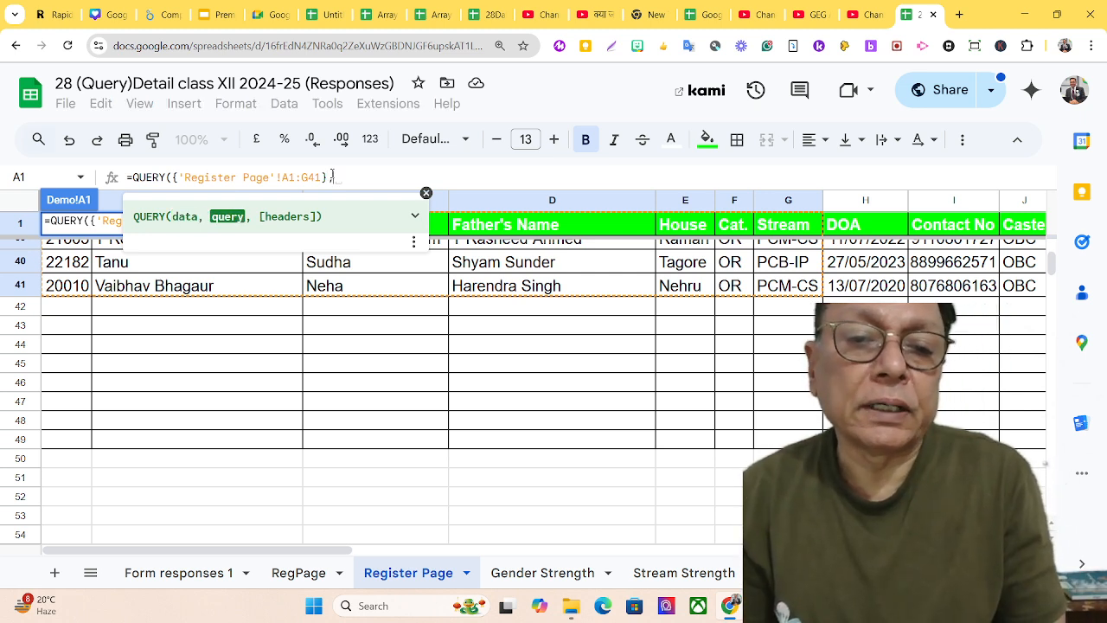
{"action": "type", "text": "\""}
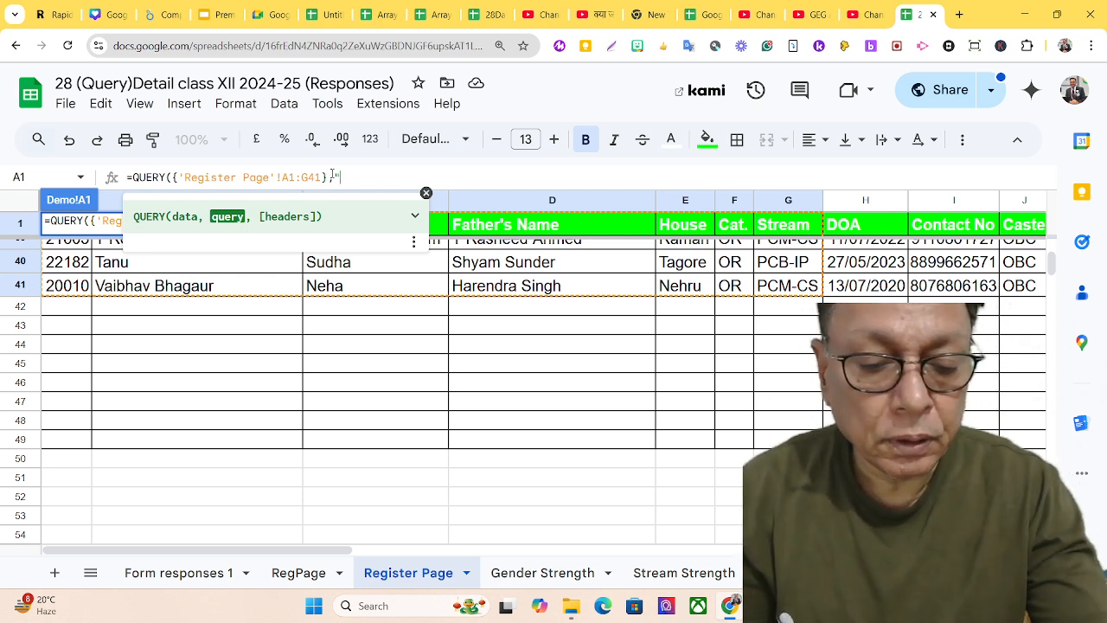
{"action": "type", "text": "select"}
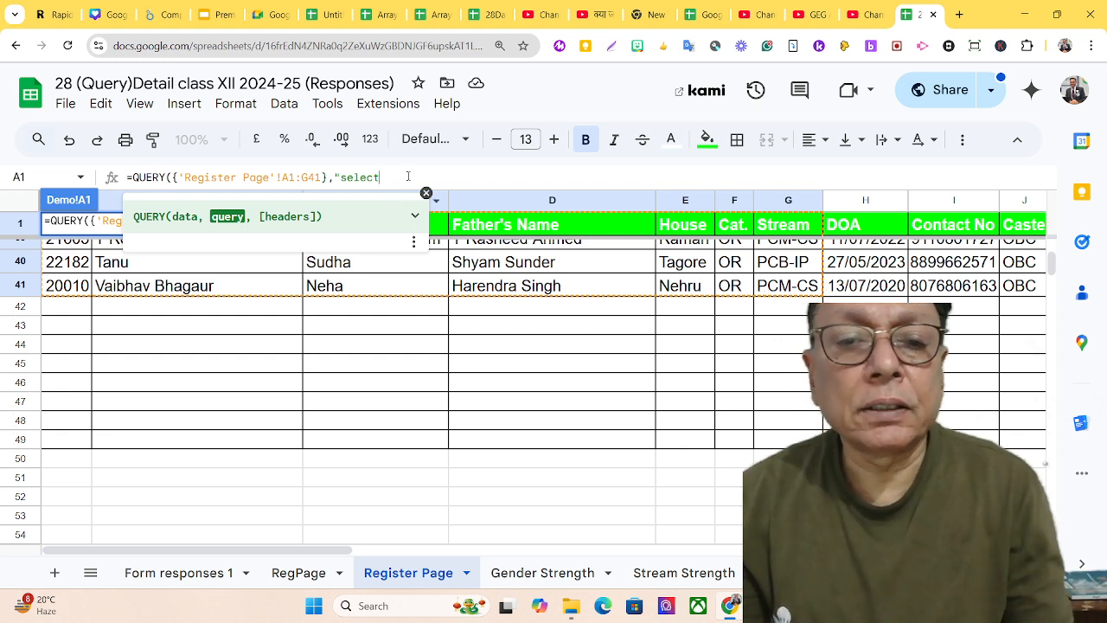
{"action": "type", "text": "c"}
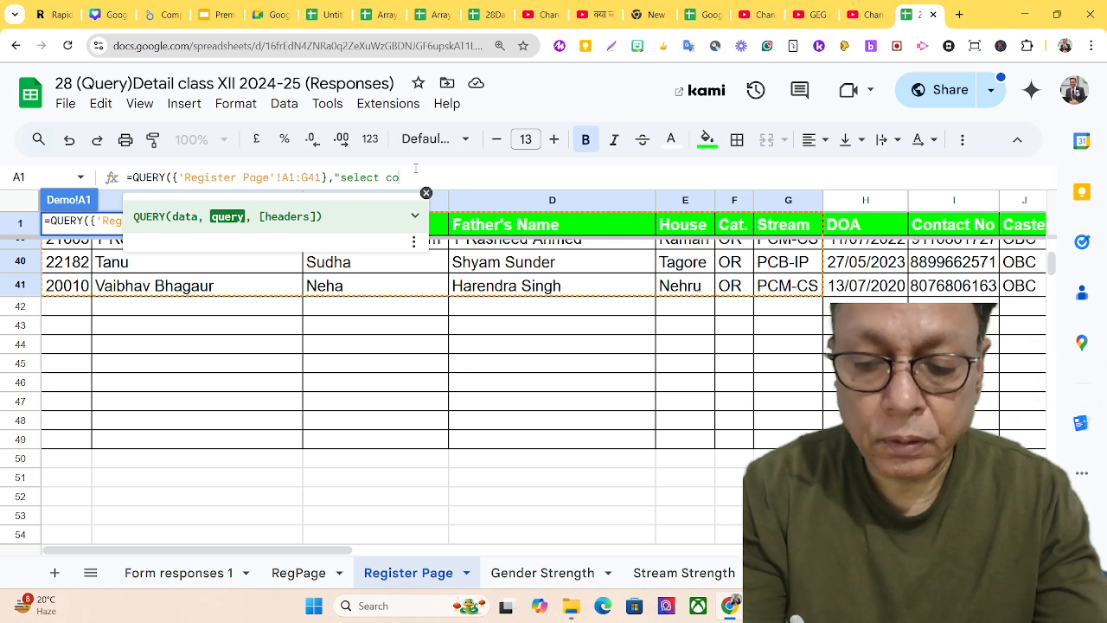
{"action": "key", "text": "BackSpace"}
{"action": "type", "text": "C"}
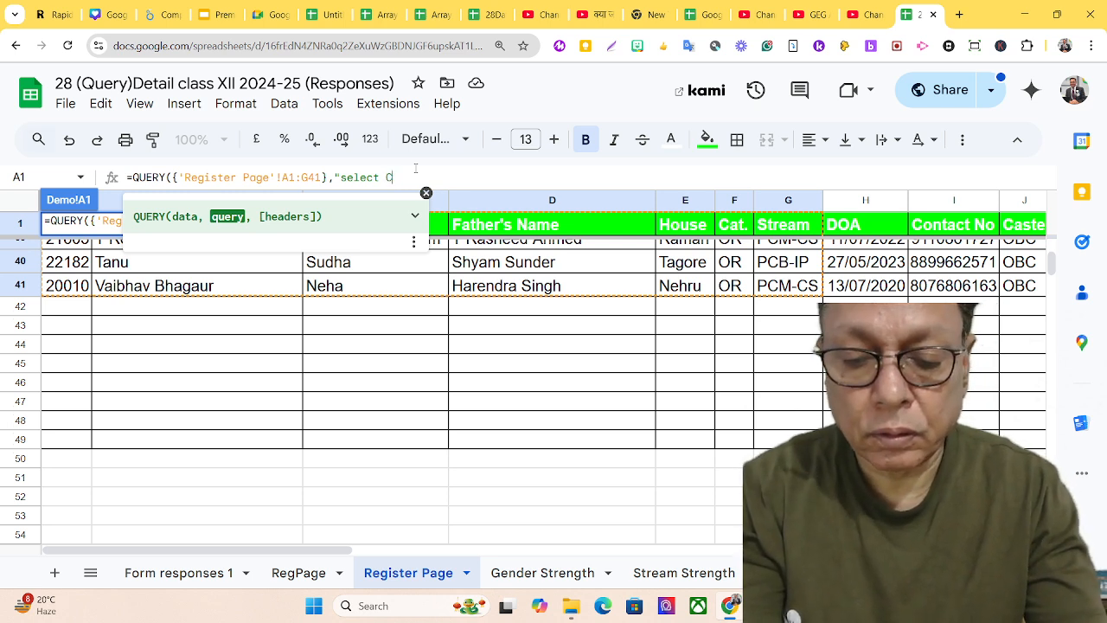
{"action": "type", "text": "ol1, Col"}
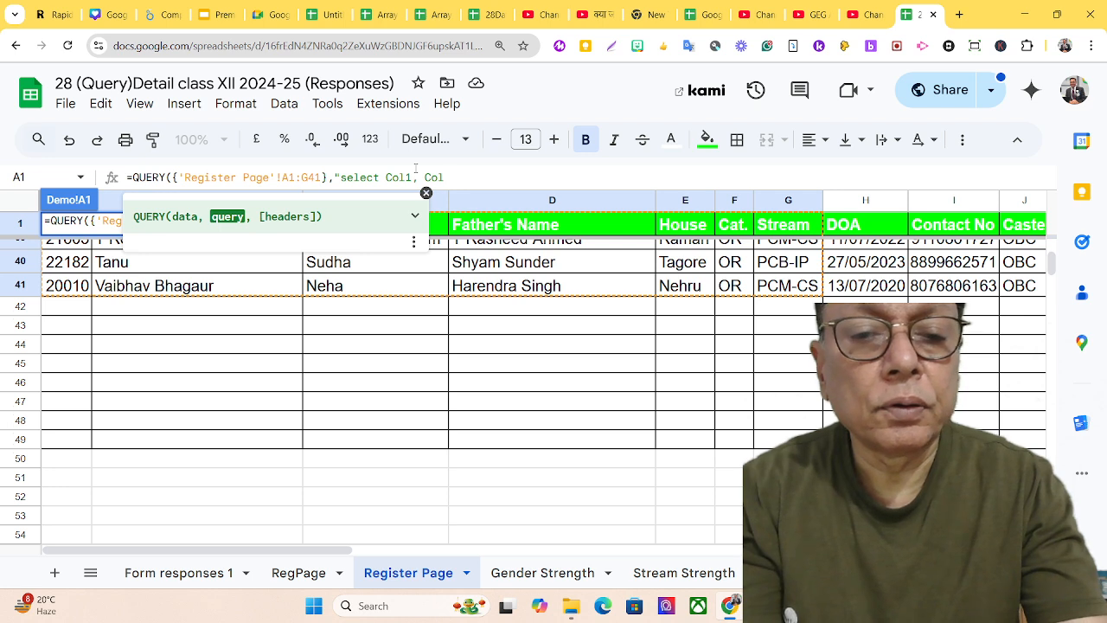
{"action": "type", "text": "2,"}
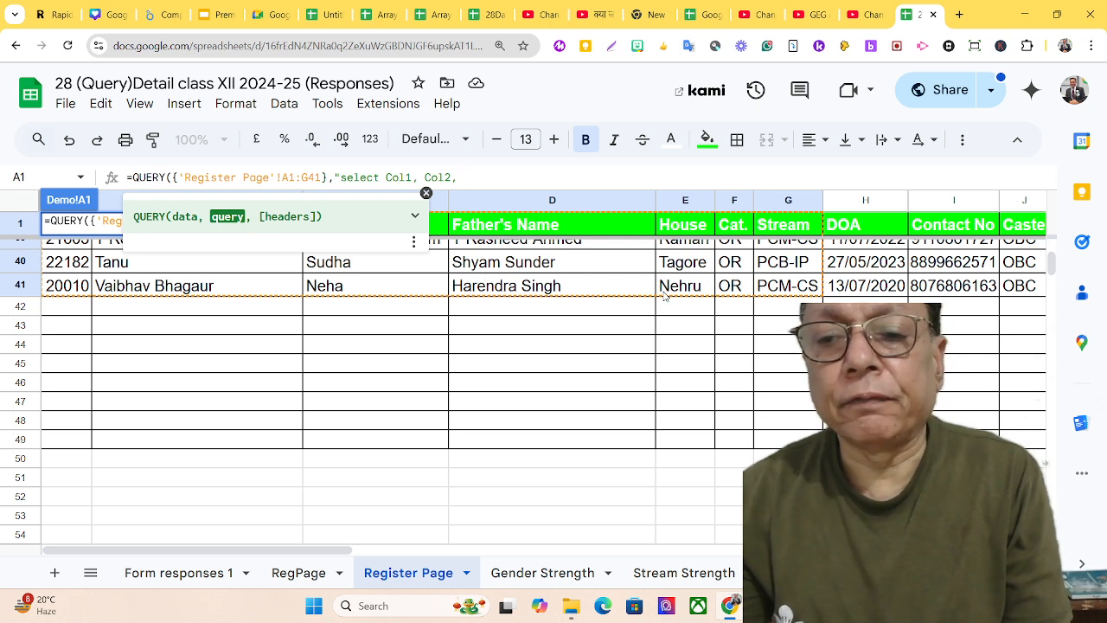
{"action": "type", "text": "Col5"}
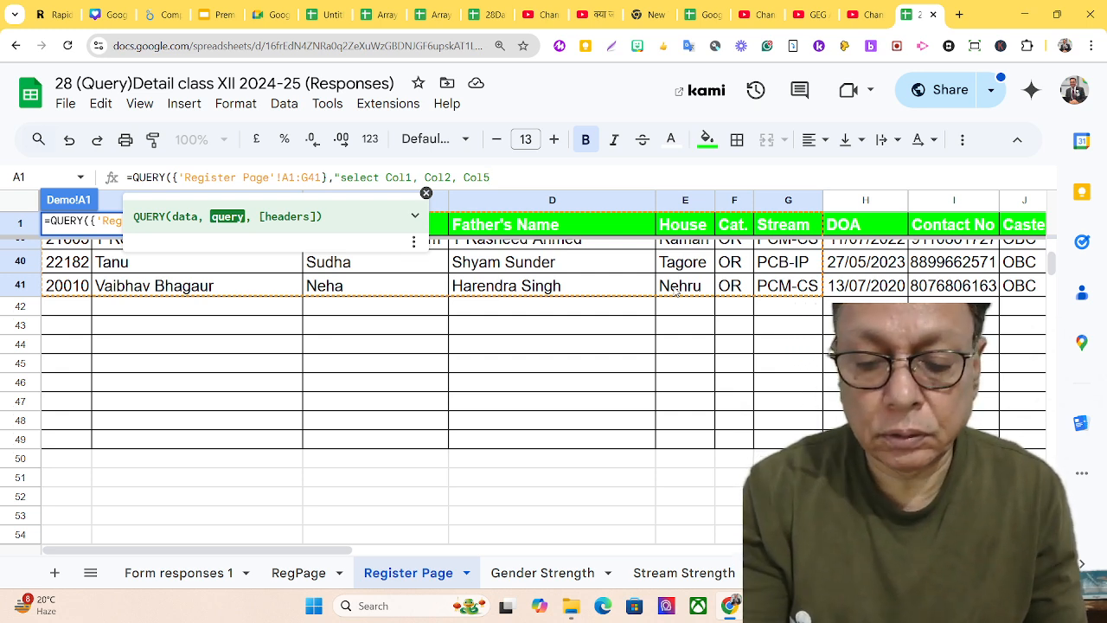
{"action": "type", "text": ", "}
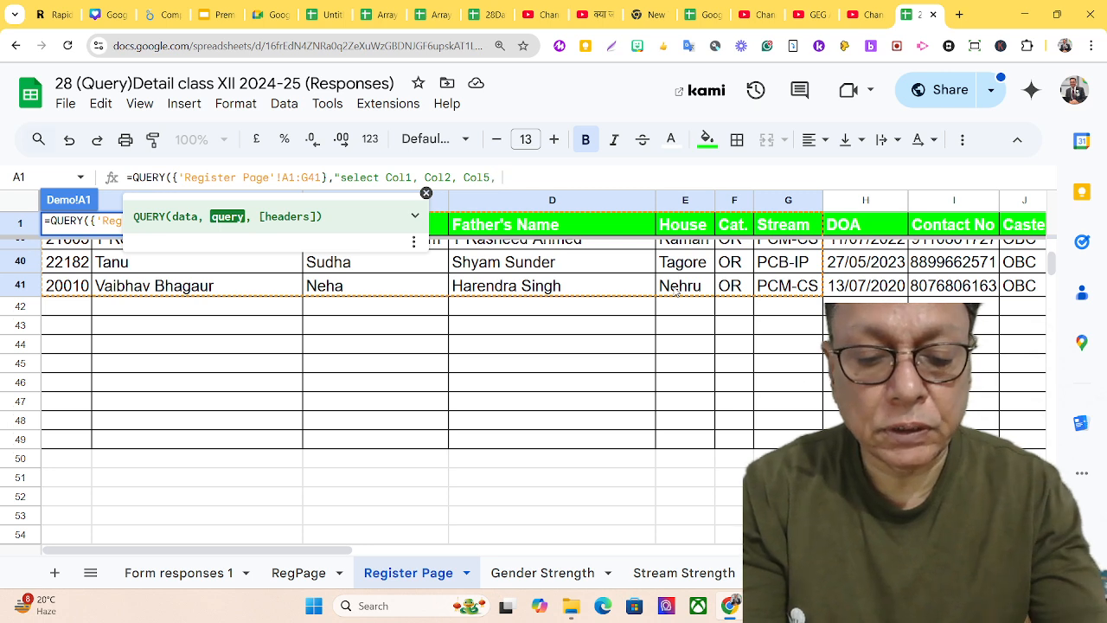
{"action": "type", "text": "Col7"}
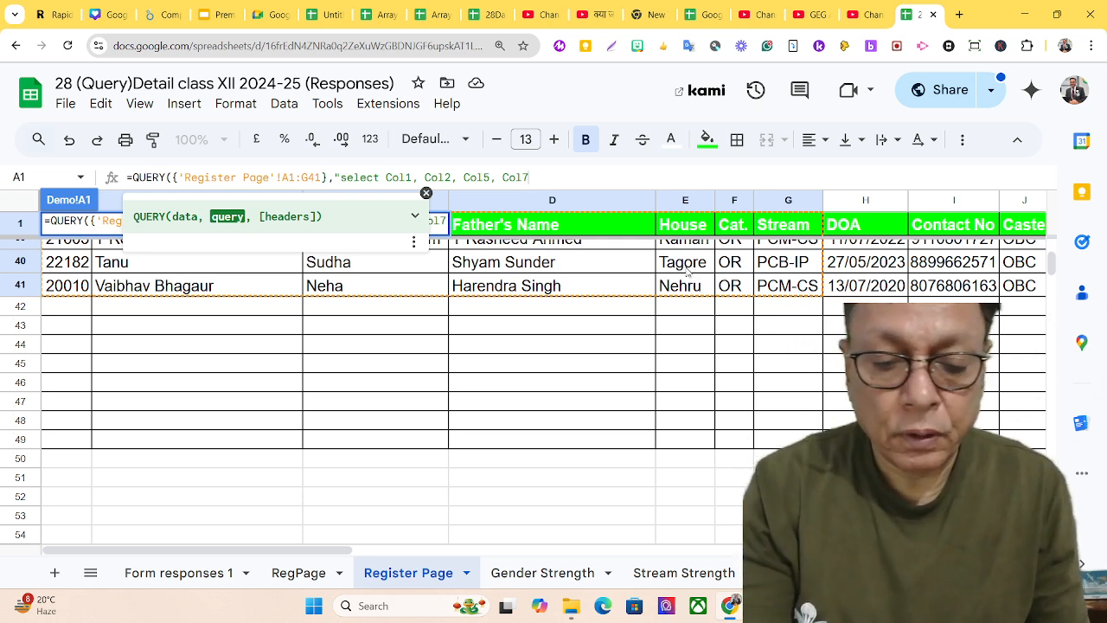
Step: Add the condition where Col7='PCM-CS' after the selected columns and end the query string
{"action": "type", "text": "where"}
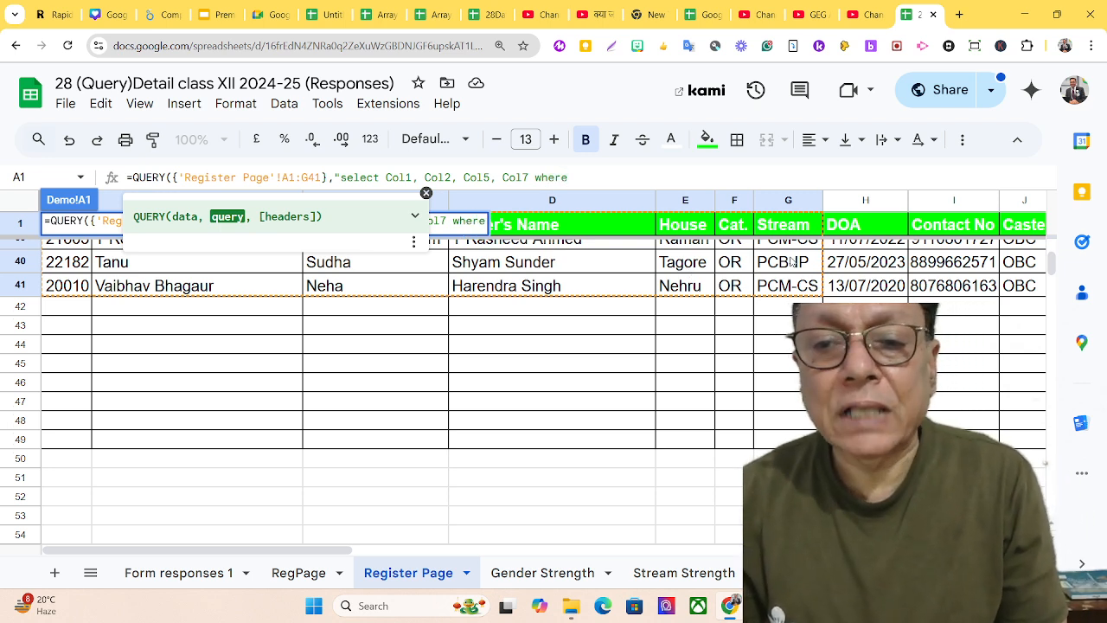
{"action": "type", "text": " Col"}
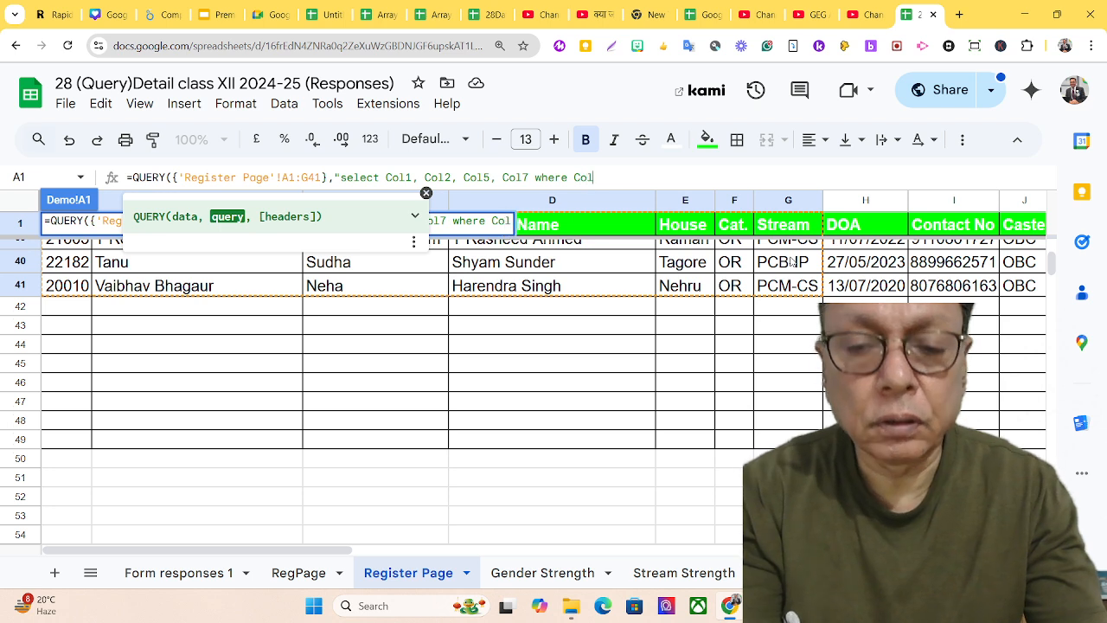
{"action": "type", "text": "7"}
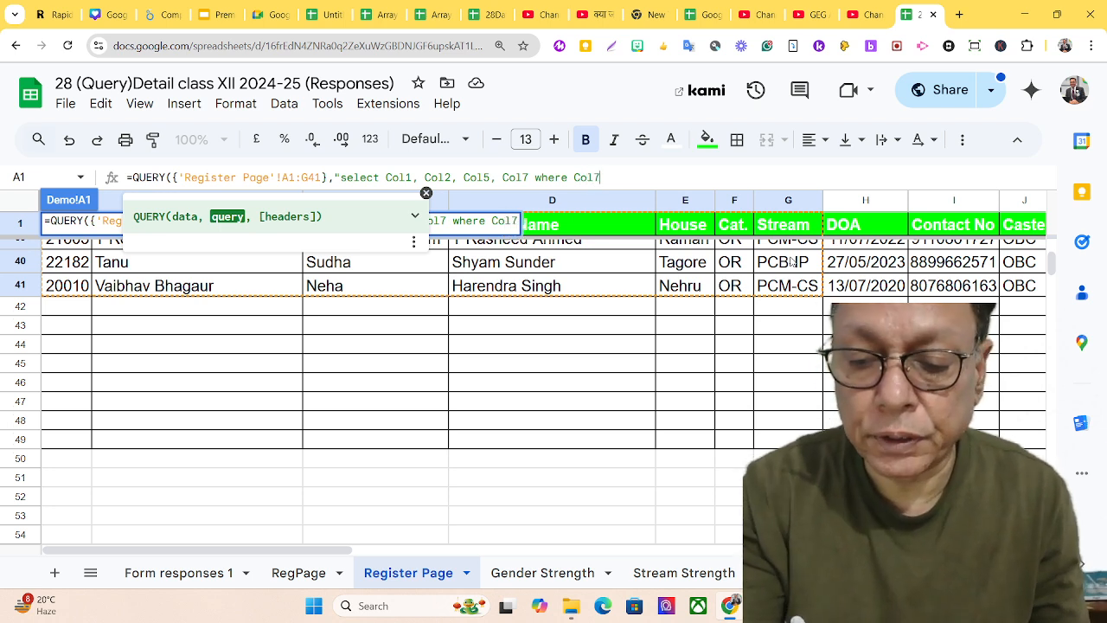
{"action": "type", "text": "='"}
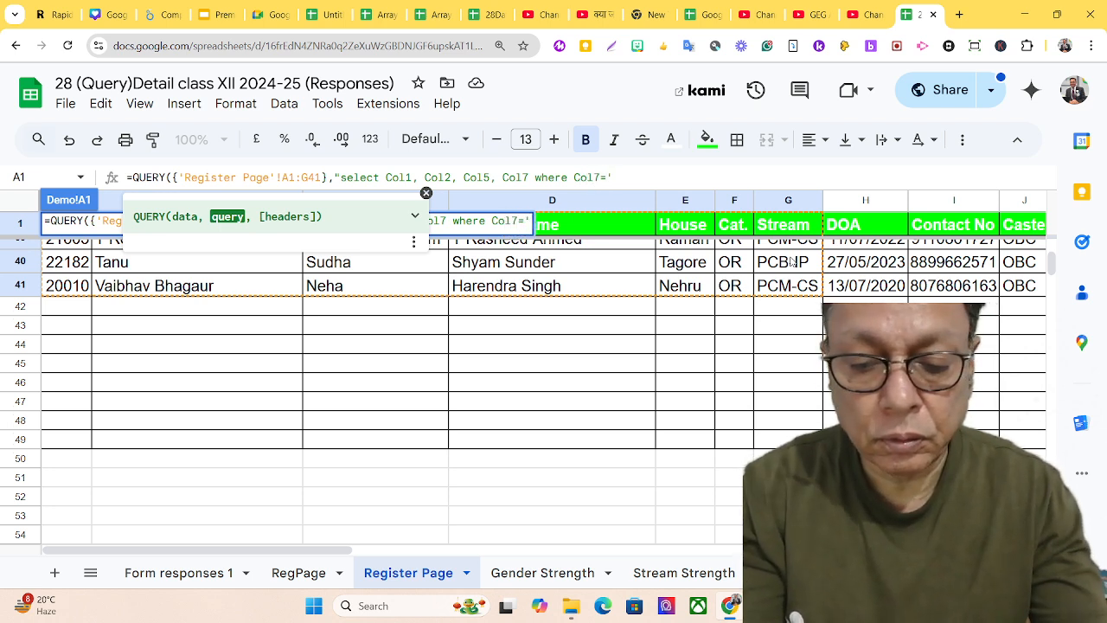
{"action": "type", "text": "PCM-"}
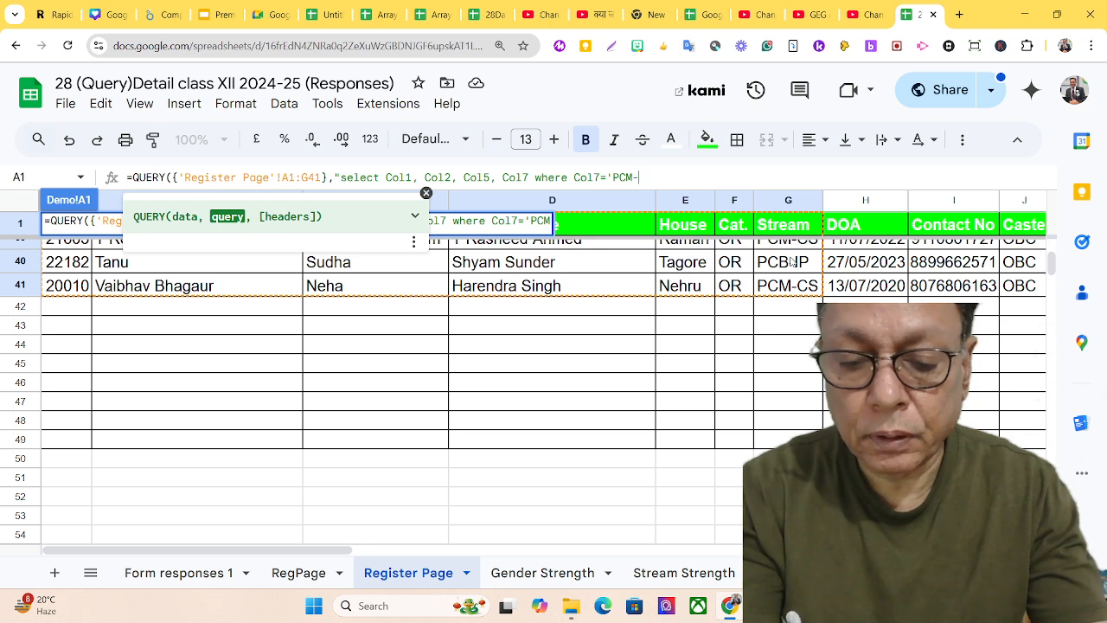
{"action": "type", "text": "CS"}
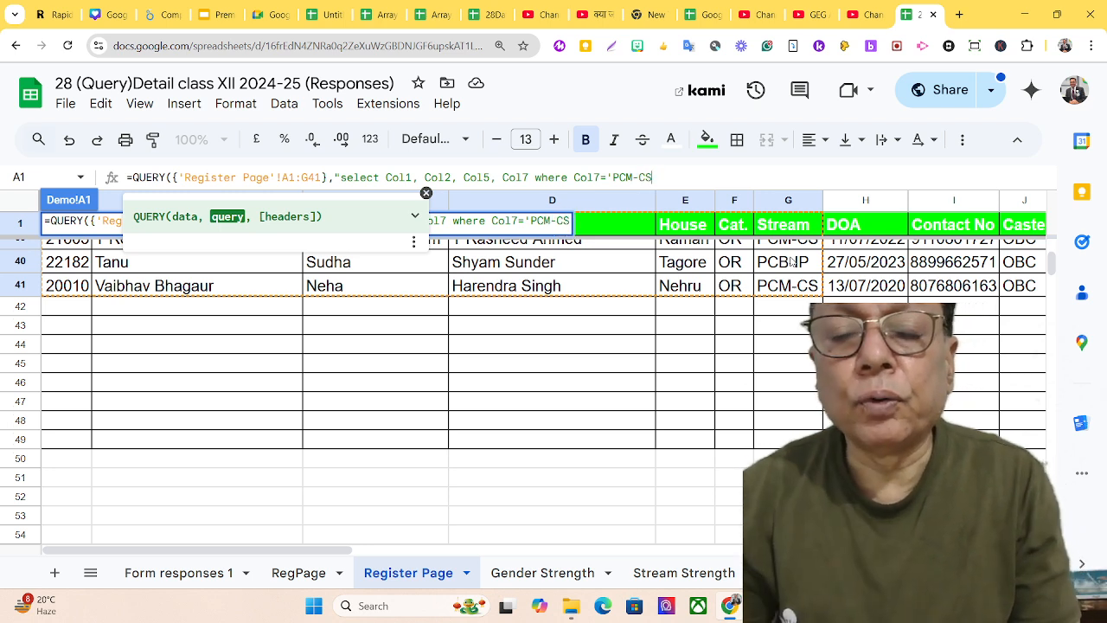
{"action": "type", "text": "'"}
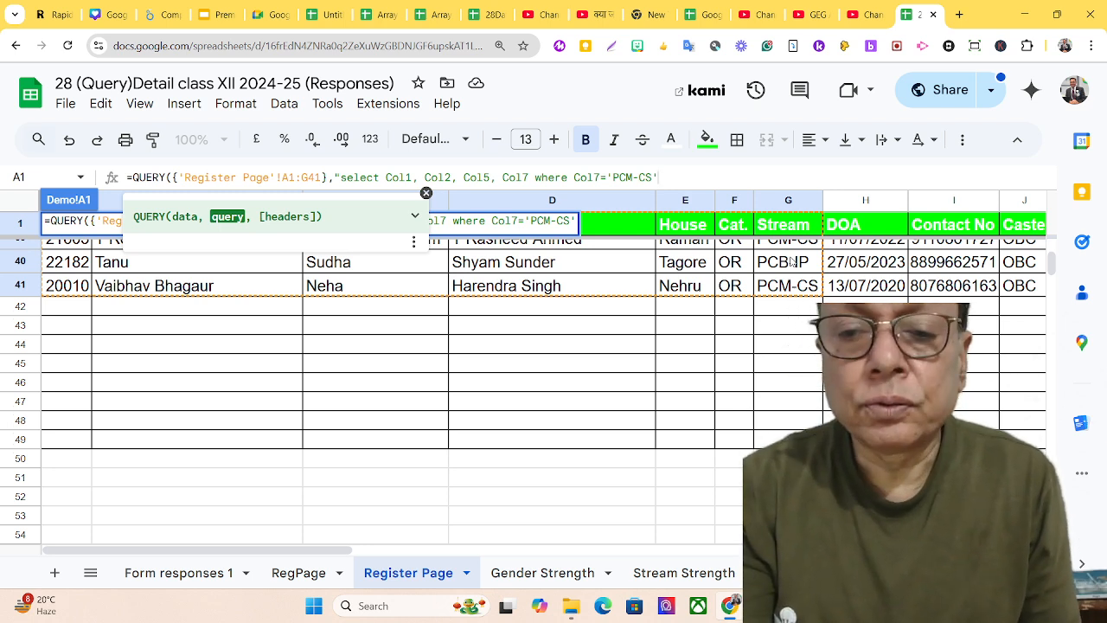
{"action": "type", "text": "\""}
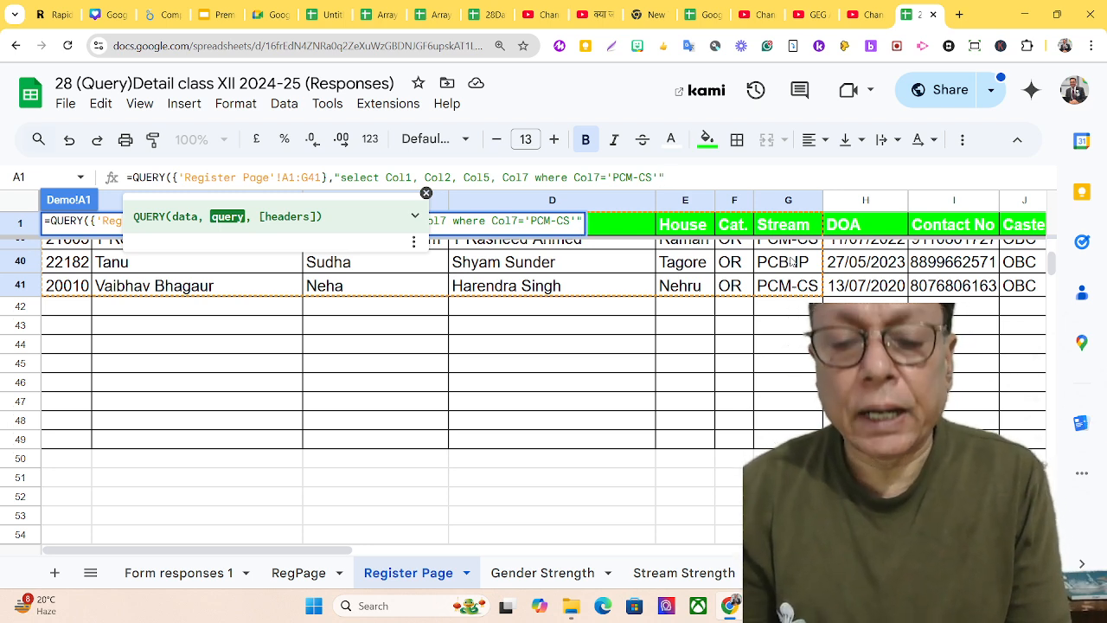
Step: Set the QUERY headers argument to 1, enter the completed formula in cell A1 and look through the extracted rows
{"action": "type", "text": ","}
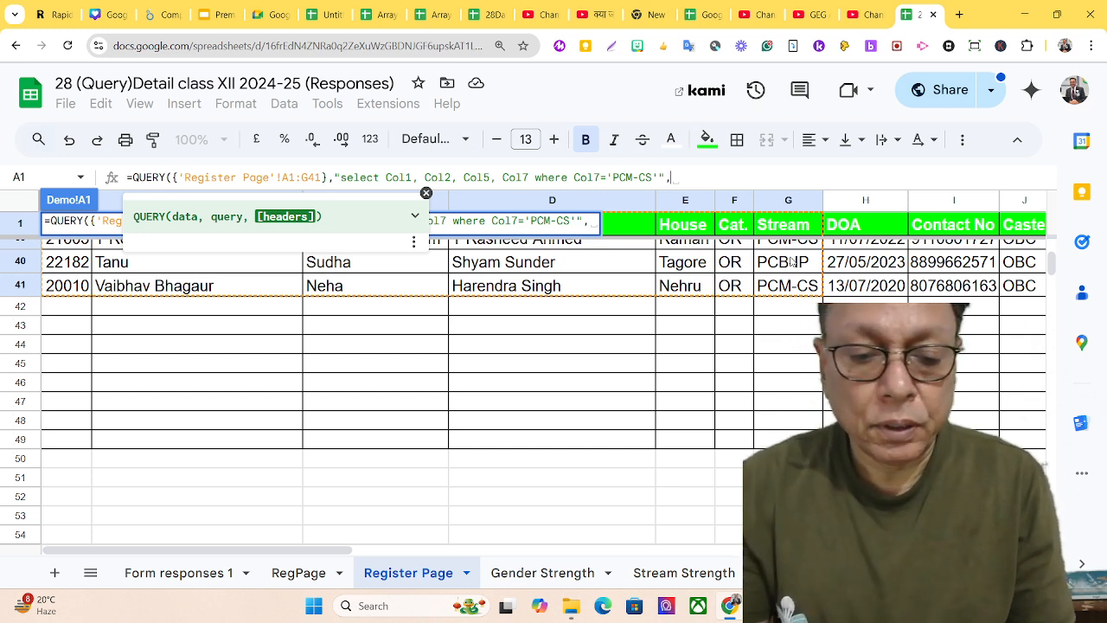
{"action": "type", "text": "1"}
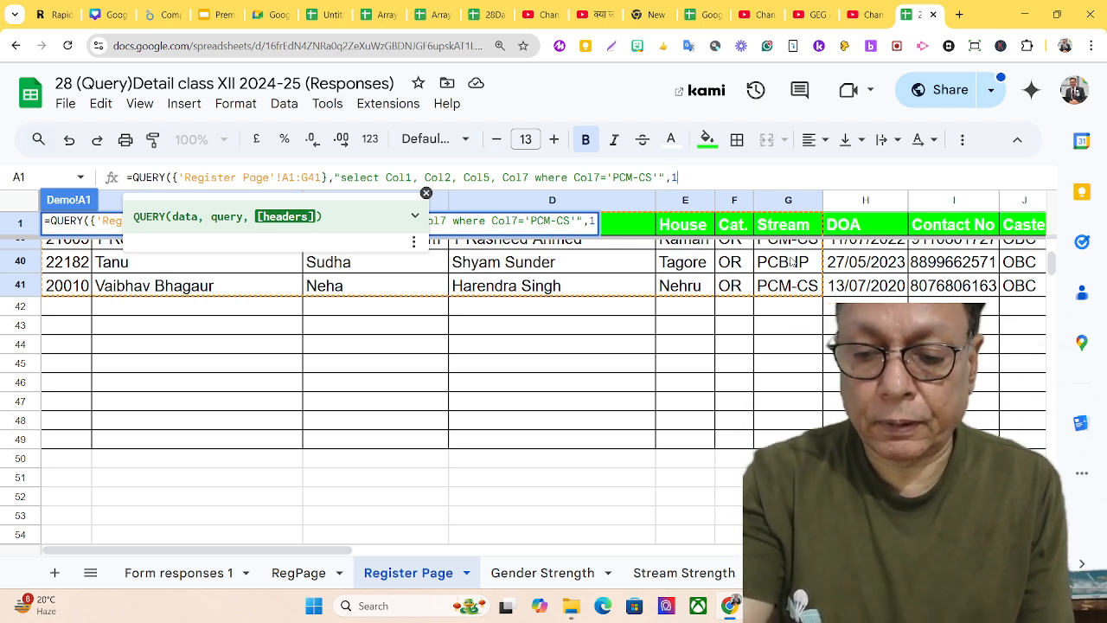
{"action": "type", "text": ")"}
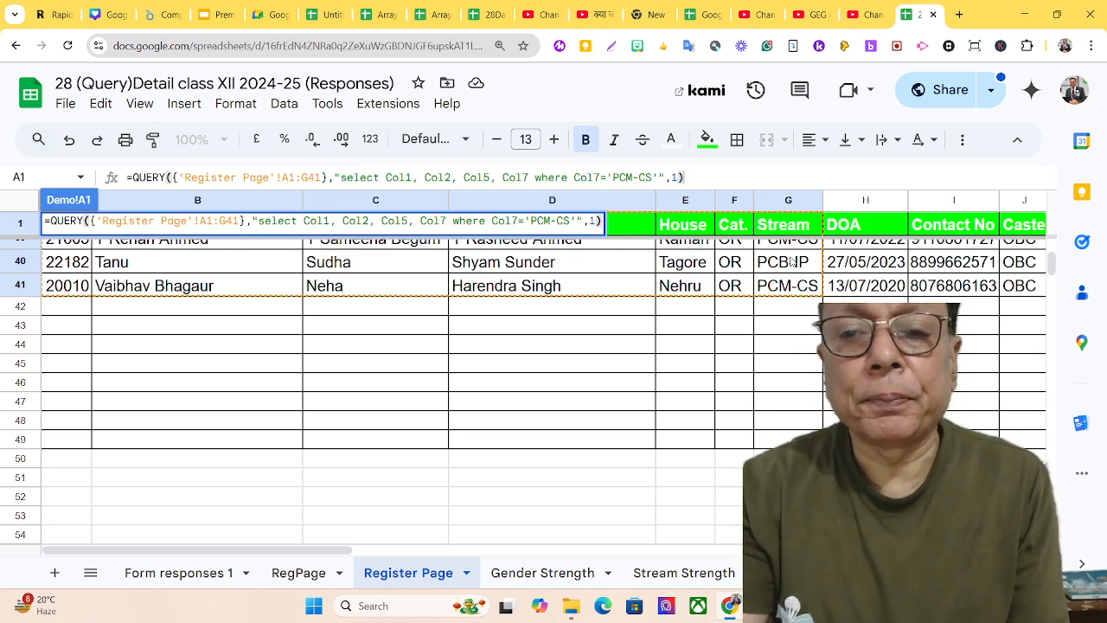
{"action": "key", "text": "Return"}
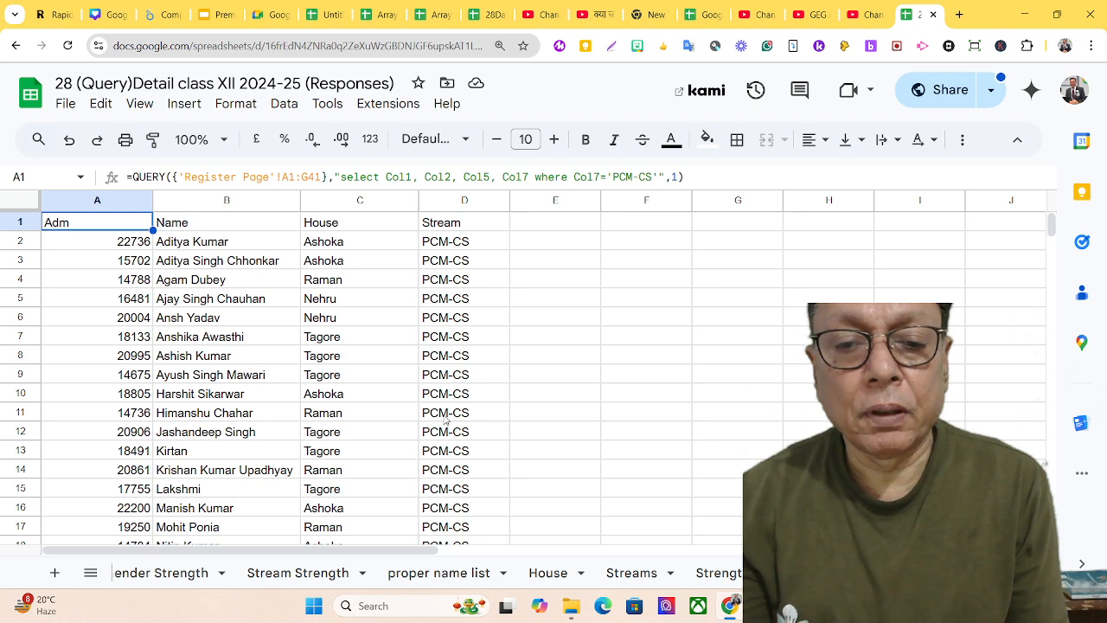
{"action": "scroll", "coordinate": [446, 419], "scroll_direction": "down", "scroll_amount": 6}
{"action": "scroll", "coordinate": [440, 419], "scroll_direction": "up", "scroll_amount": 4}
{"action": "scroll", "coordinate": [439, 419], "scroll_direction": "up", "scroll_amount": 3}
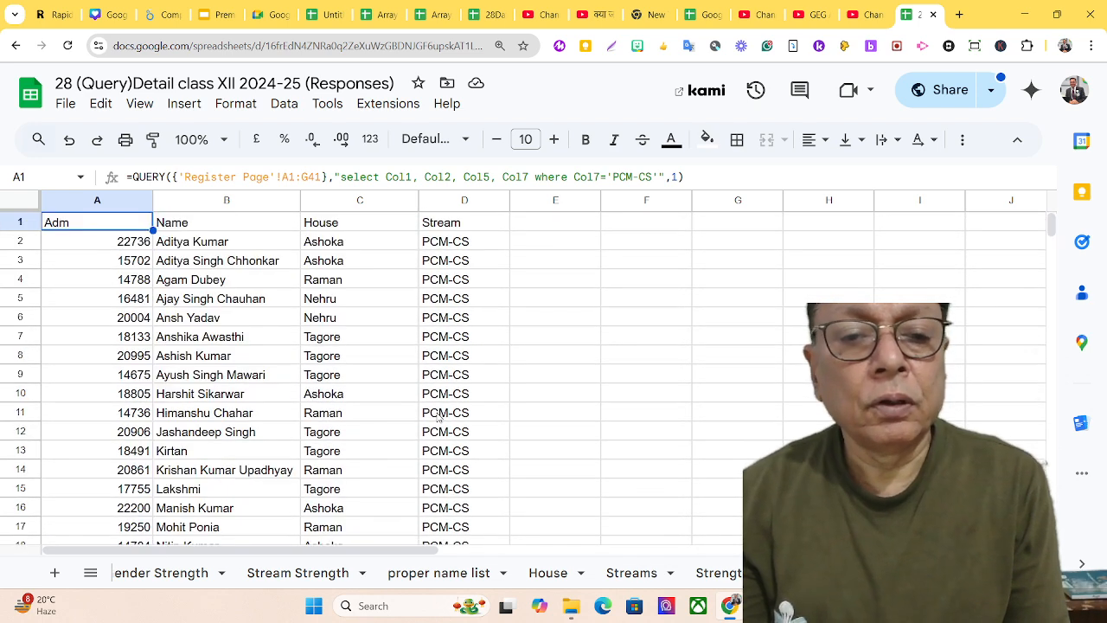